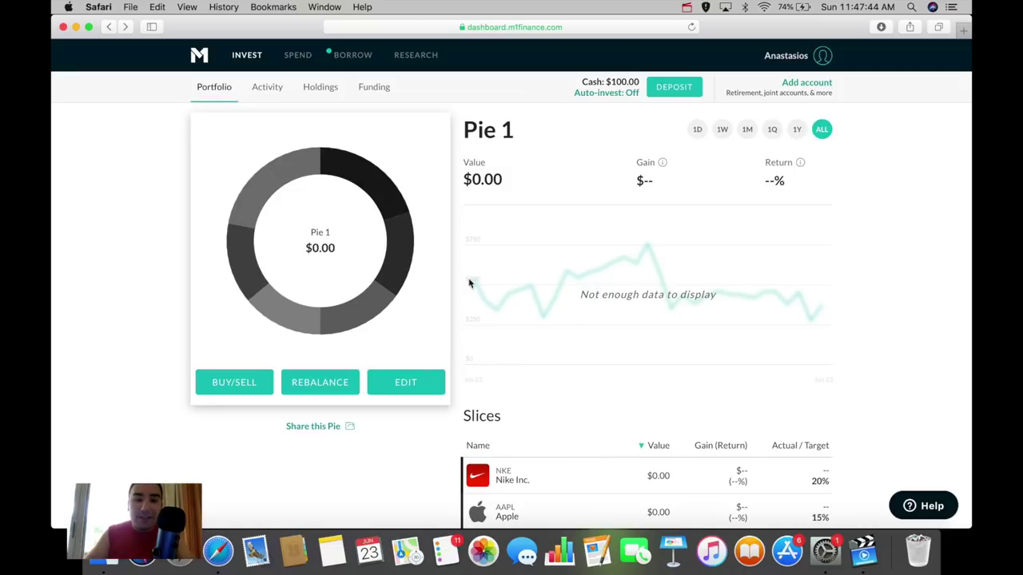
Step: Open Pie 1's slice editor and lower Nike's target allocation to 10%
scroll(624, 288, "down", 3)
scroll(611, 293, "down", 2)
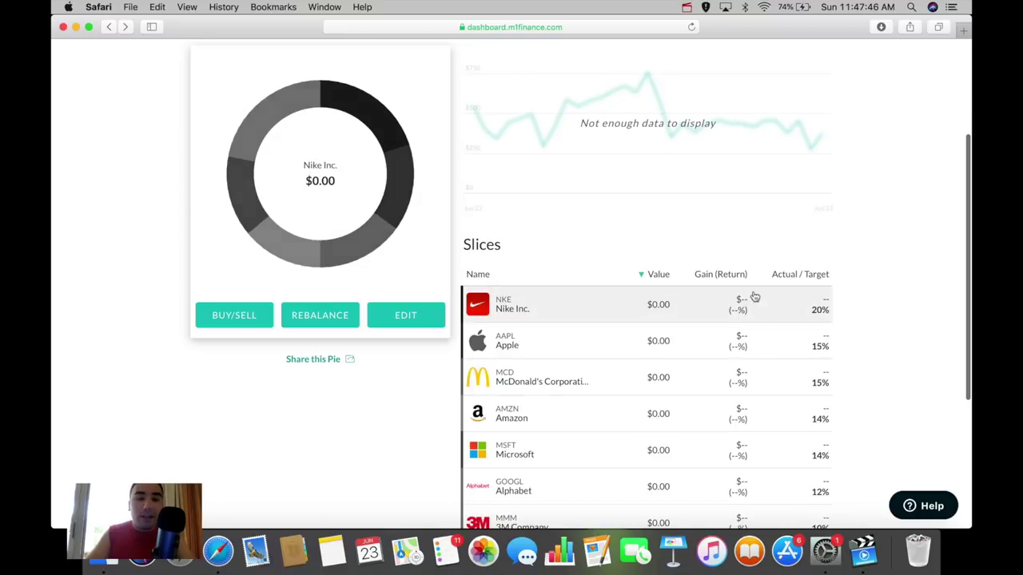
scroll(944, 285, "down", 3)
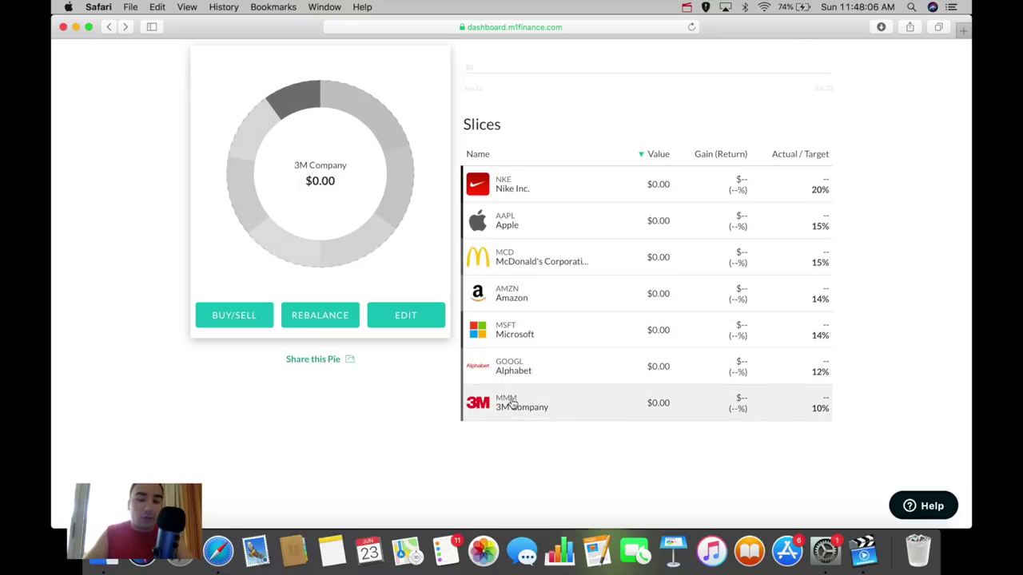
scroll(662, 401, "up", 2)
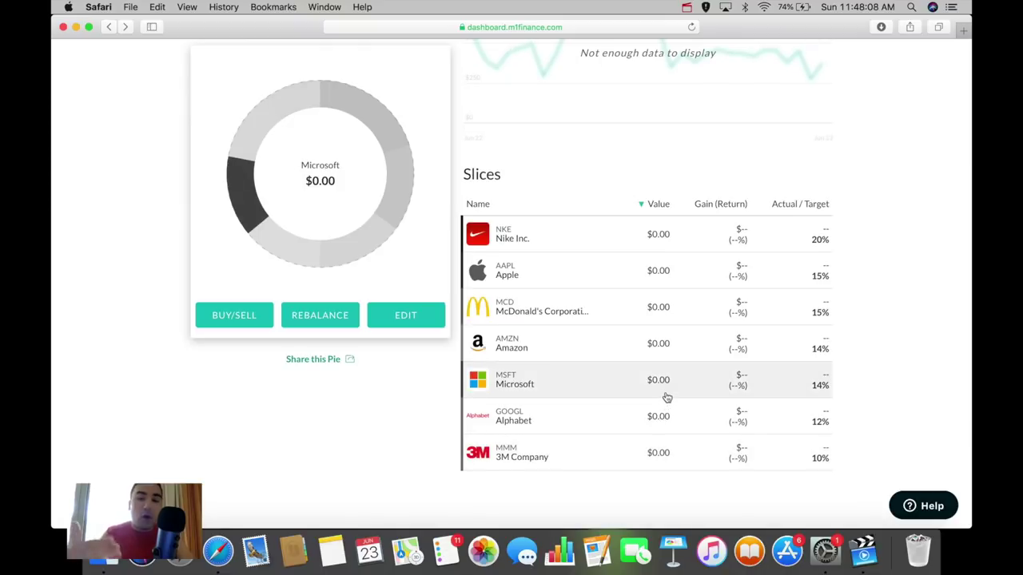
scroll(667, 397, "up", 1)
scroll(666, 397, "up", 5)
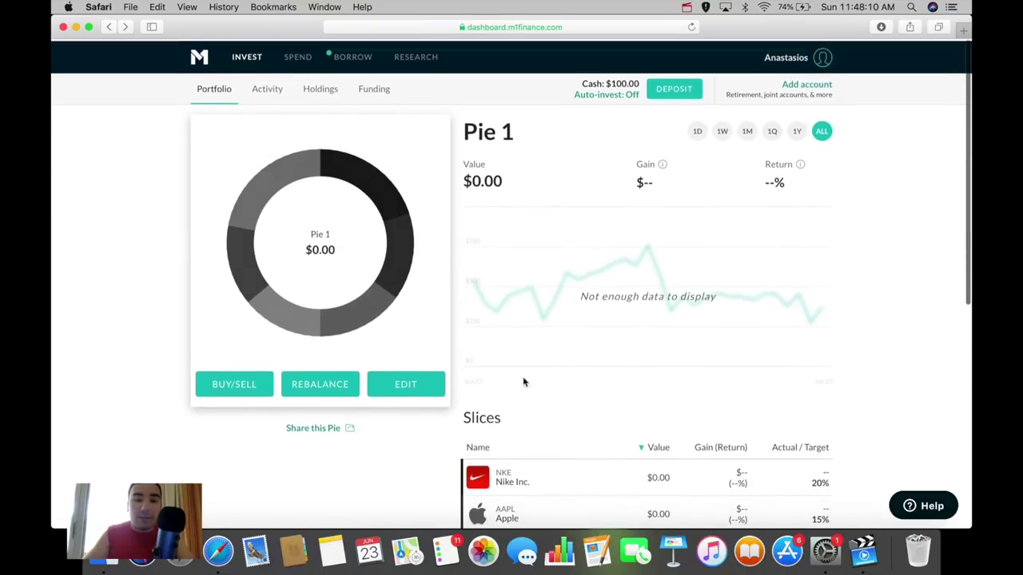
left_click(424, 381)
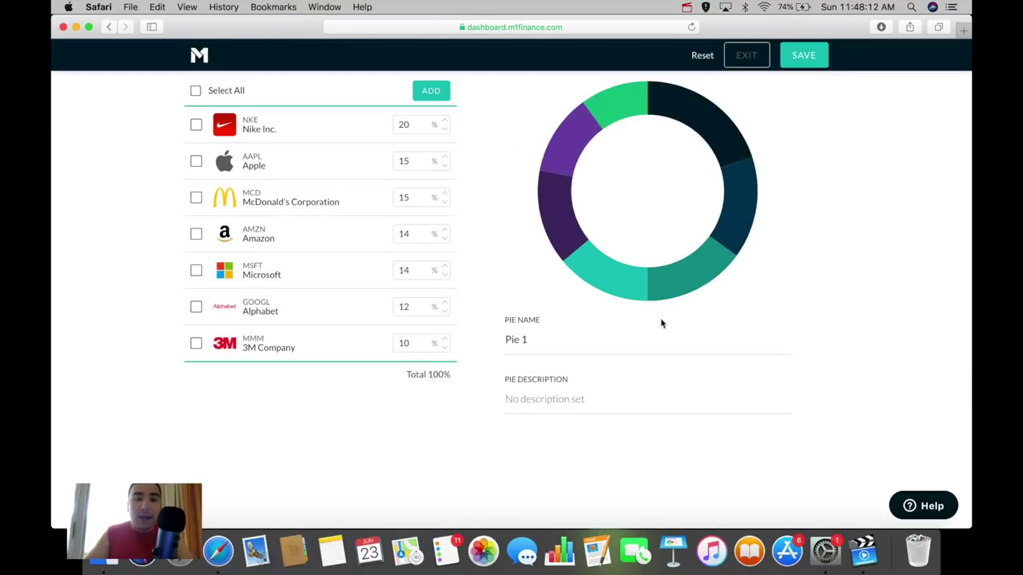
left_click(445, 128)
left_click(446, 129)
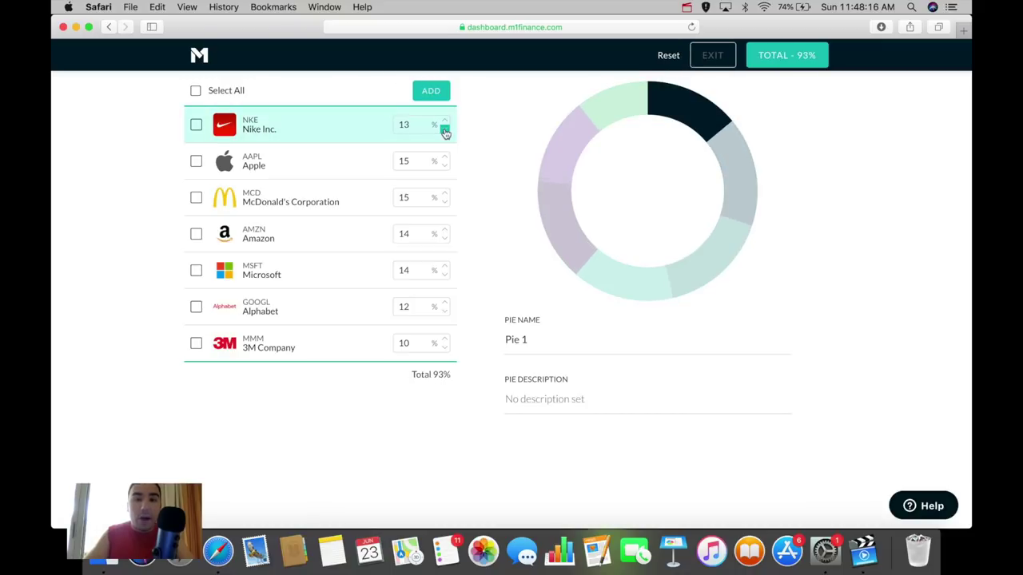
left_click(446, 129)
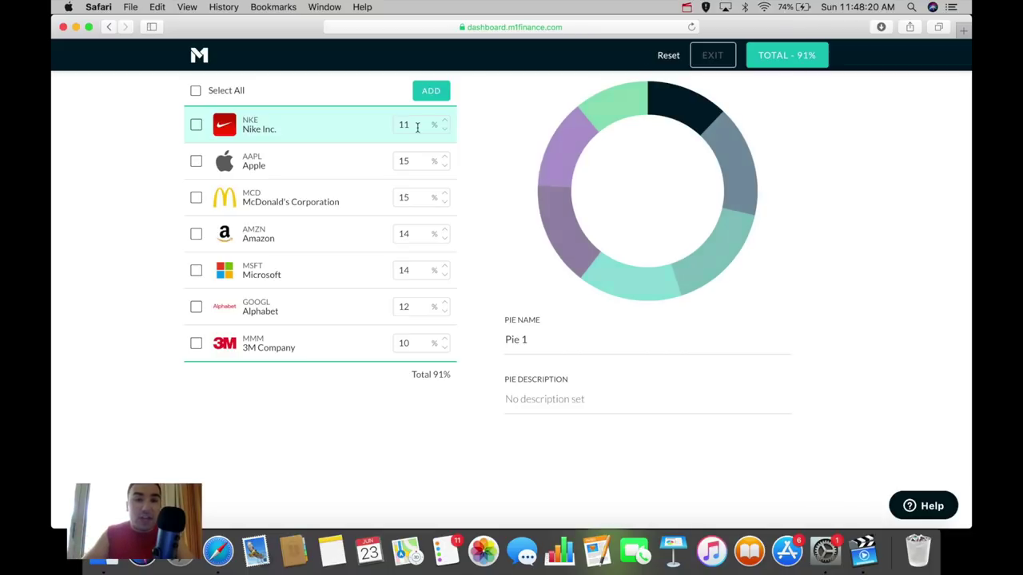
left_click(445, 129)
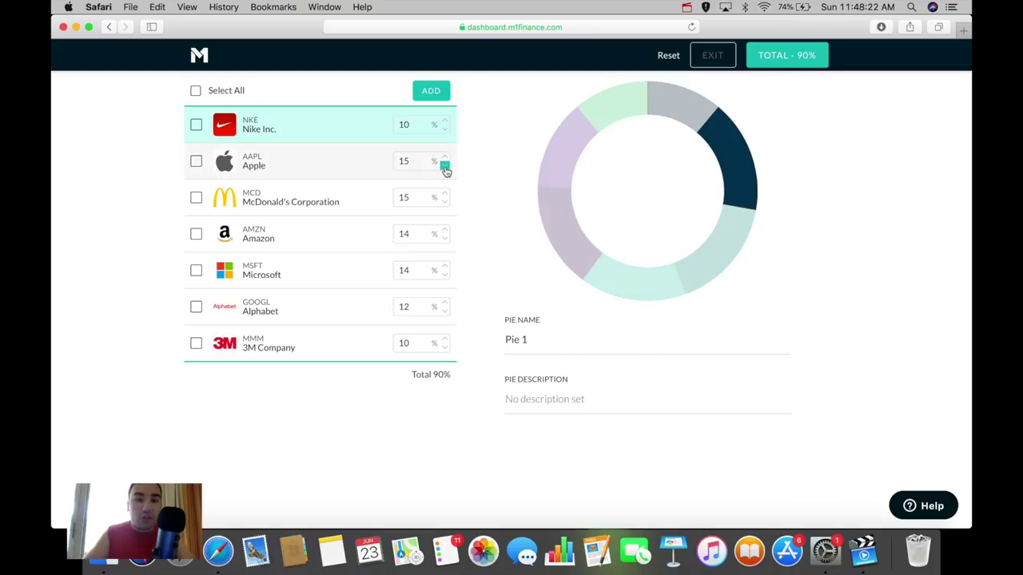
Step: Lower Apple, raise McDonald's to 20% and Amazon to 18%, then discard the edits
left_click(445, 166)
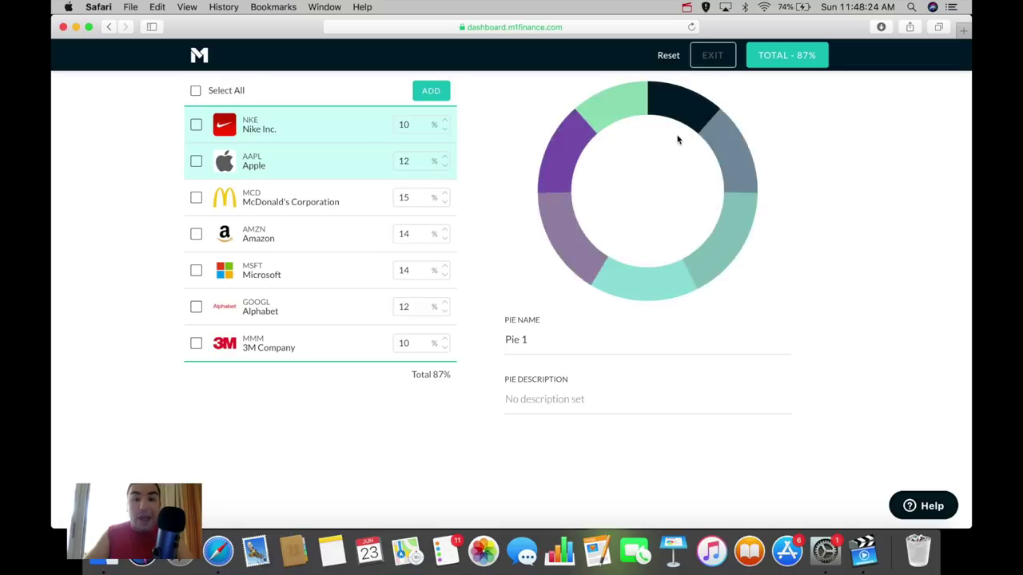
left_click(445, 195)
left_click(445, 195)
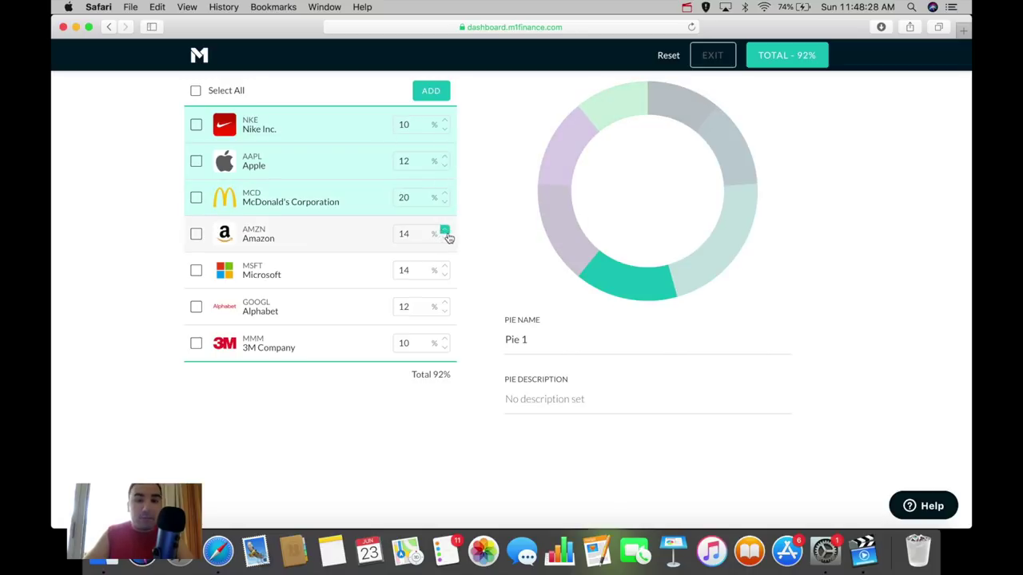
left_click(446, 231)
left_click(445, 231)
left_click(445, 231)
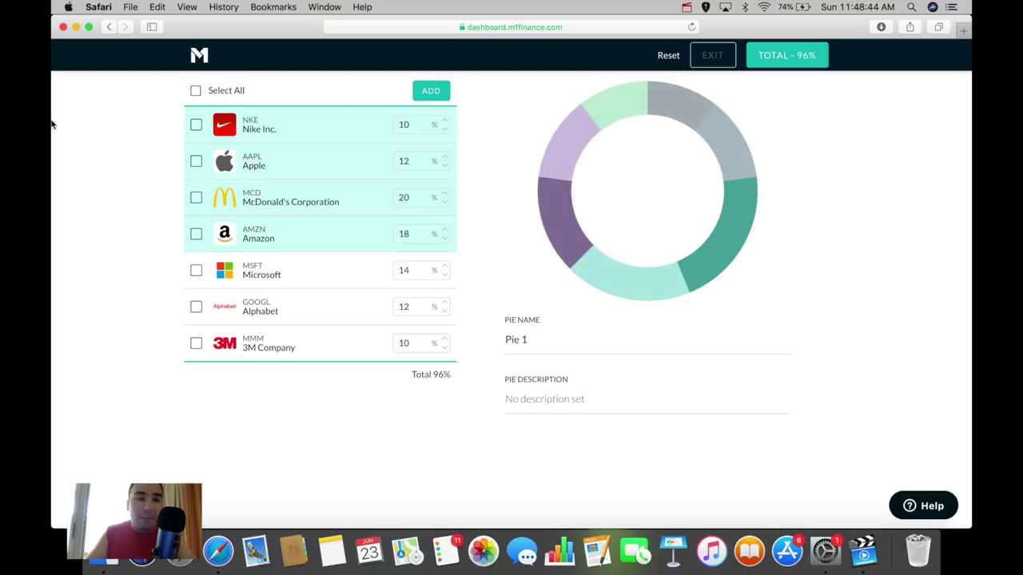
left_click(199, 54)
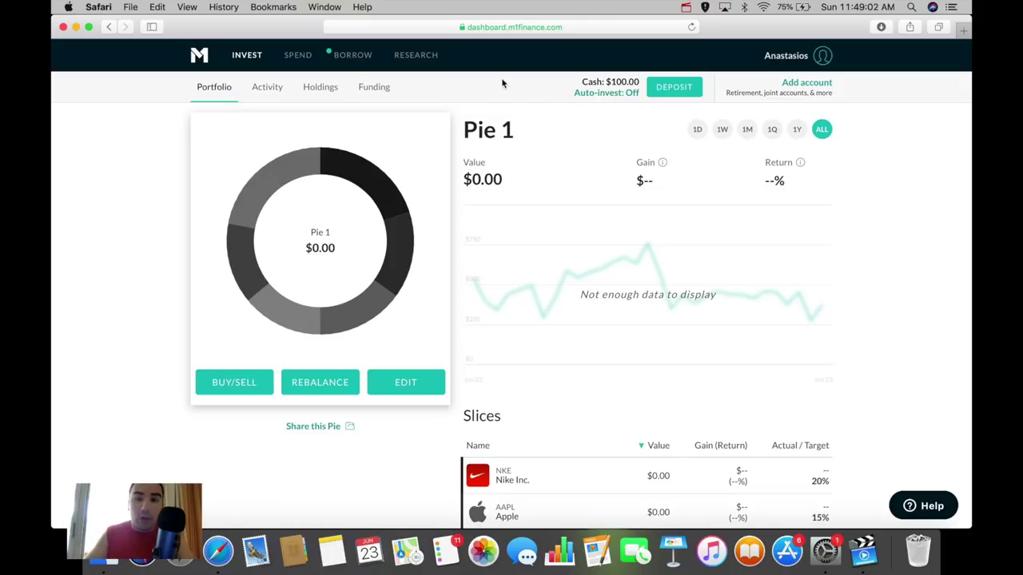
Step: Set the cash balance to 'Auto-invest all of my cash' and save it
left_click(612, 93)
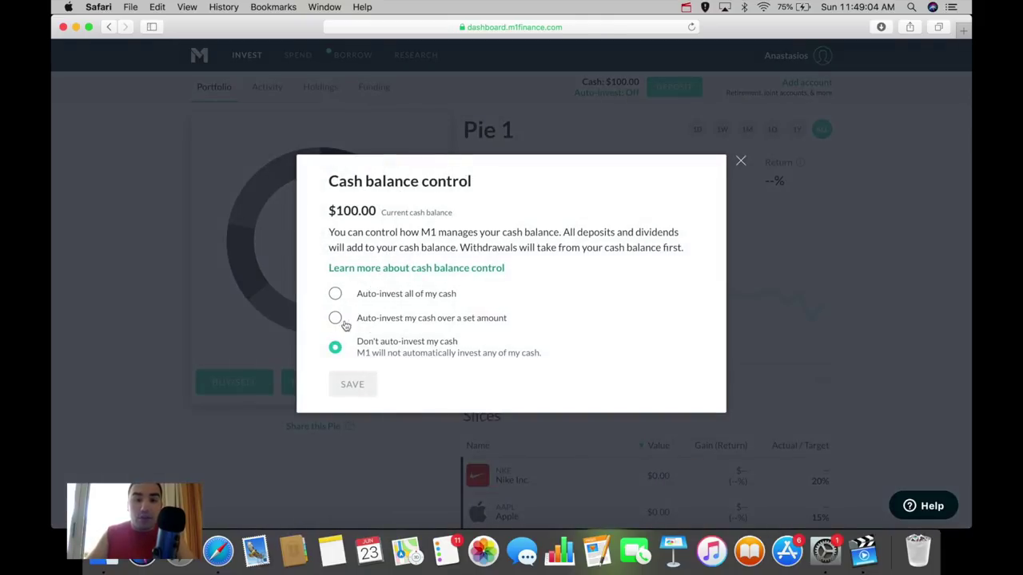
left_click(336, 294)
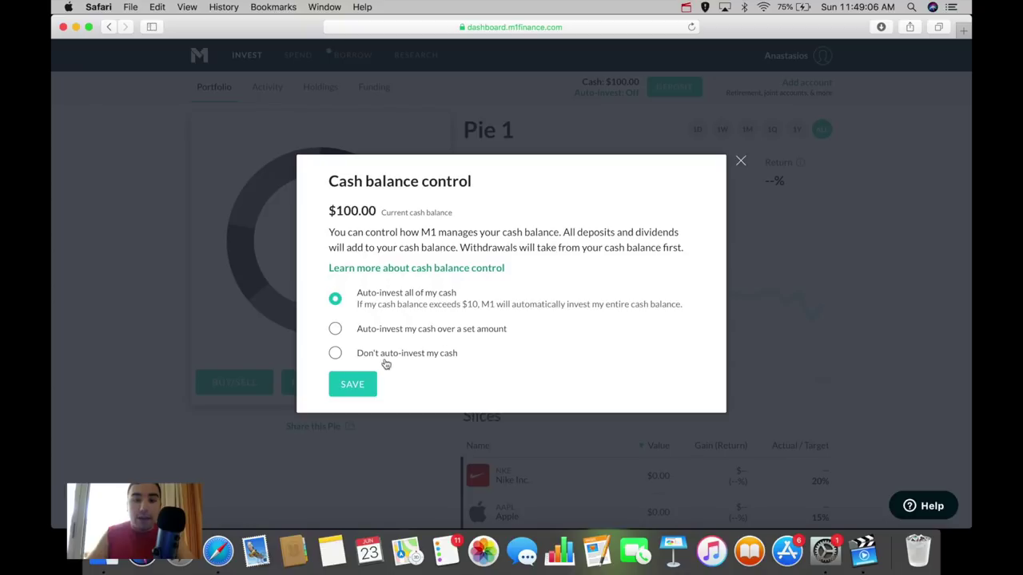
left_click(342, 387)
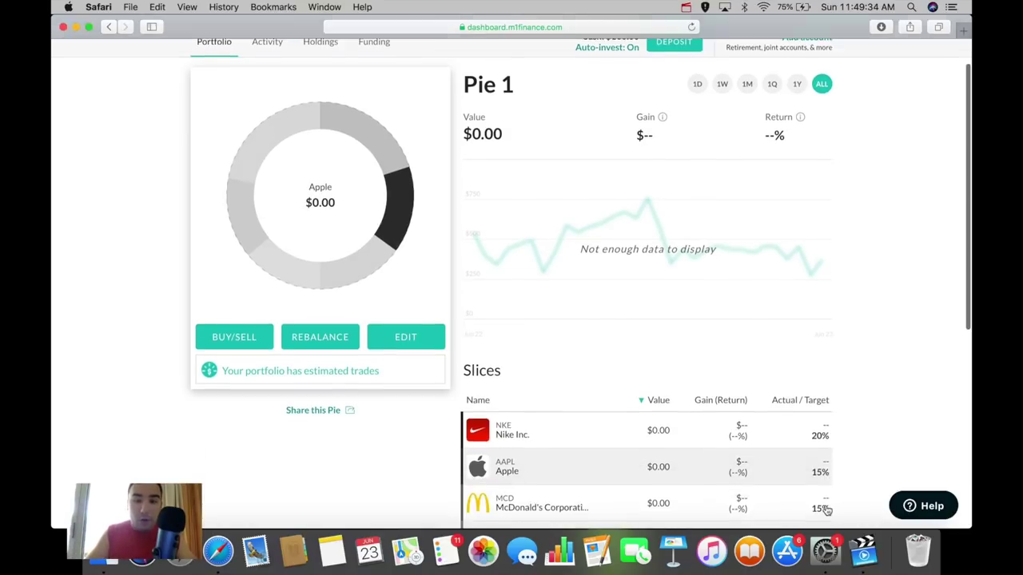
scroll(824, 512, "down", 3)
scroll(829, 422, "down", 1)
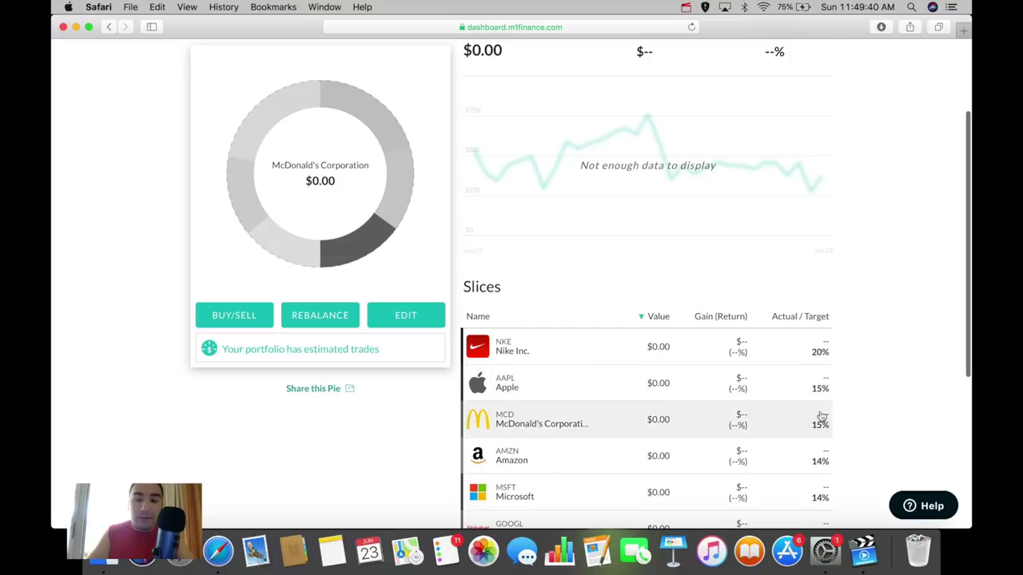
scroll(828, 434, "down", 2)
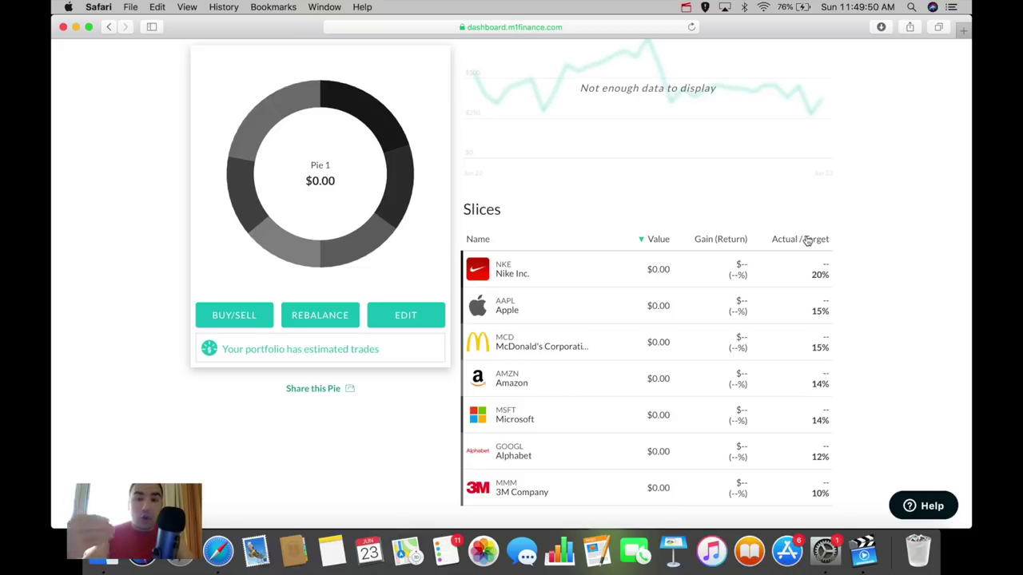
scroll(807, 241, "up", 5)
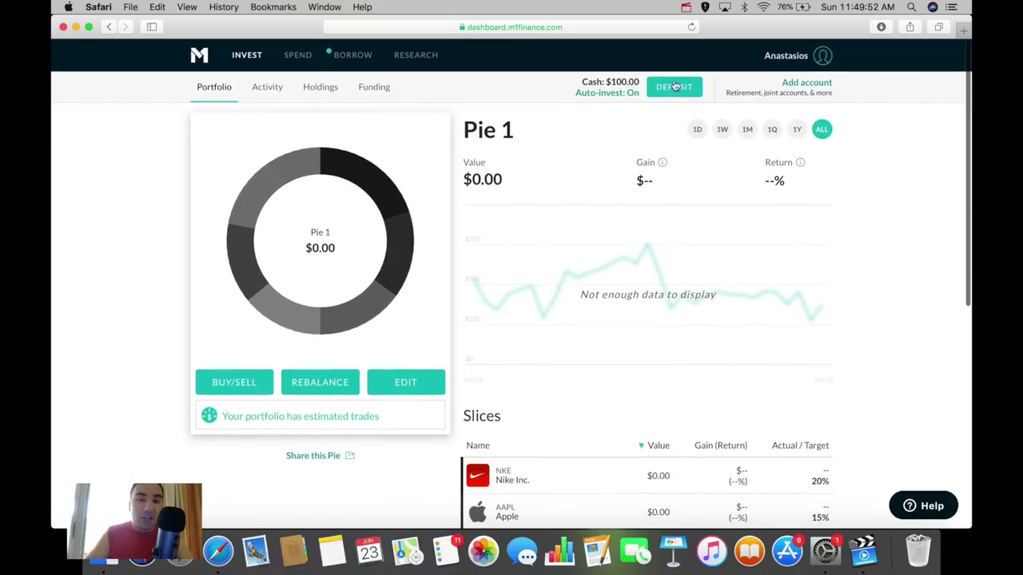
Step: Change the cash setting to 'Don't auto-invest my cash' and save it
left_click(618, 93)
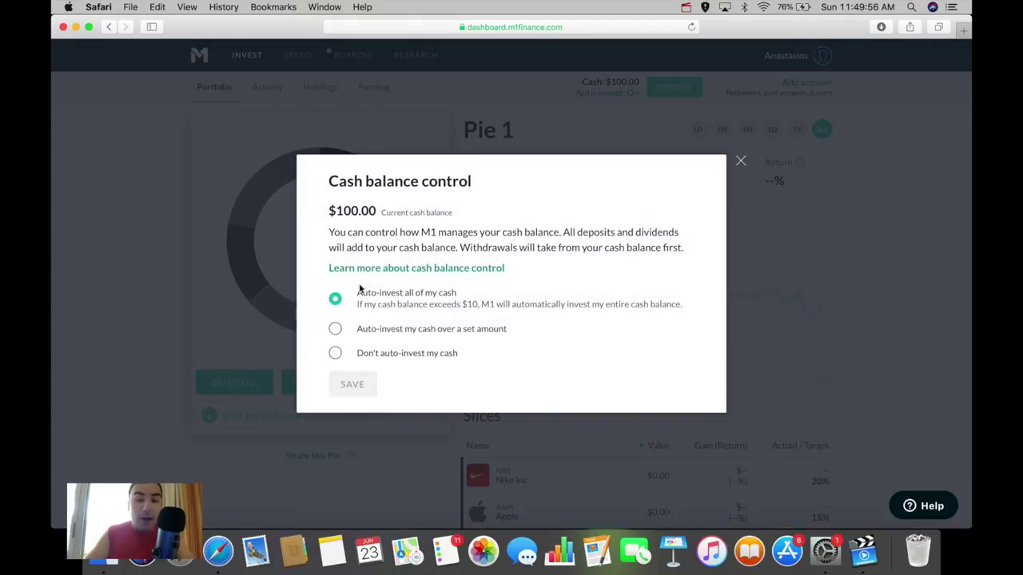
left_click(335, 354)
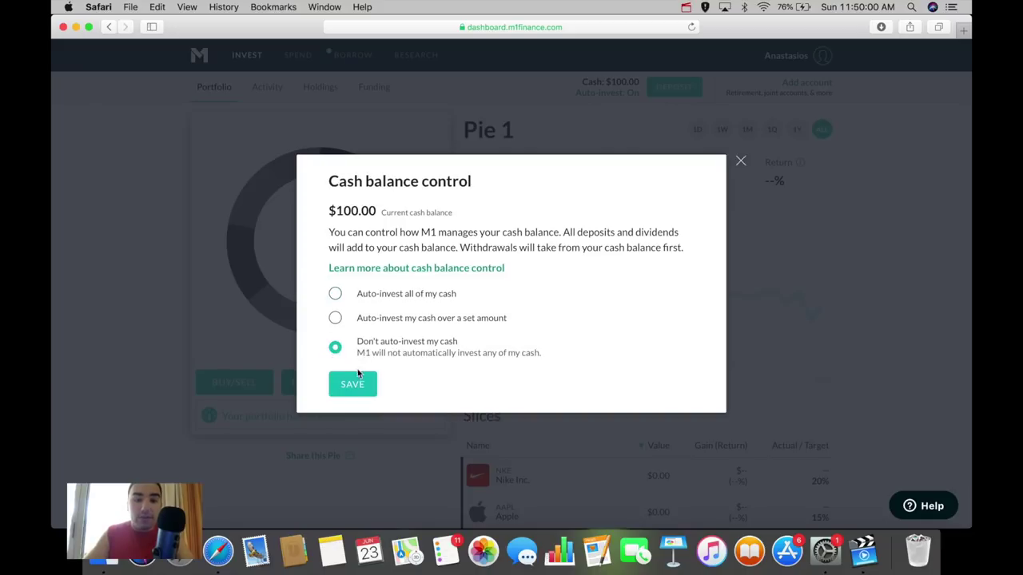
left_click(351, 385)
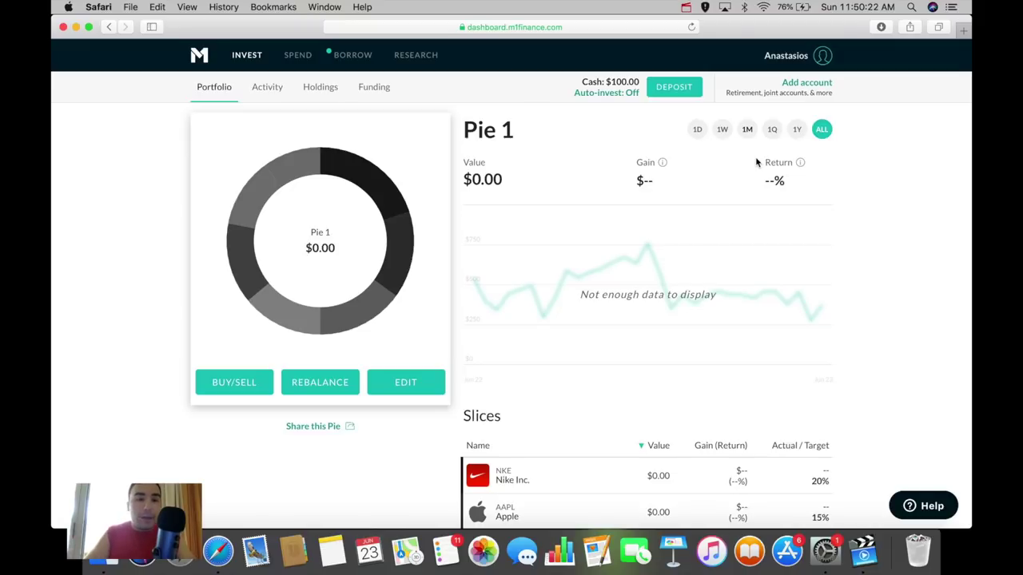
left_click(319, 383)
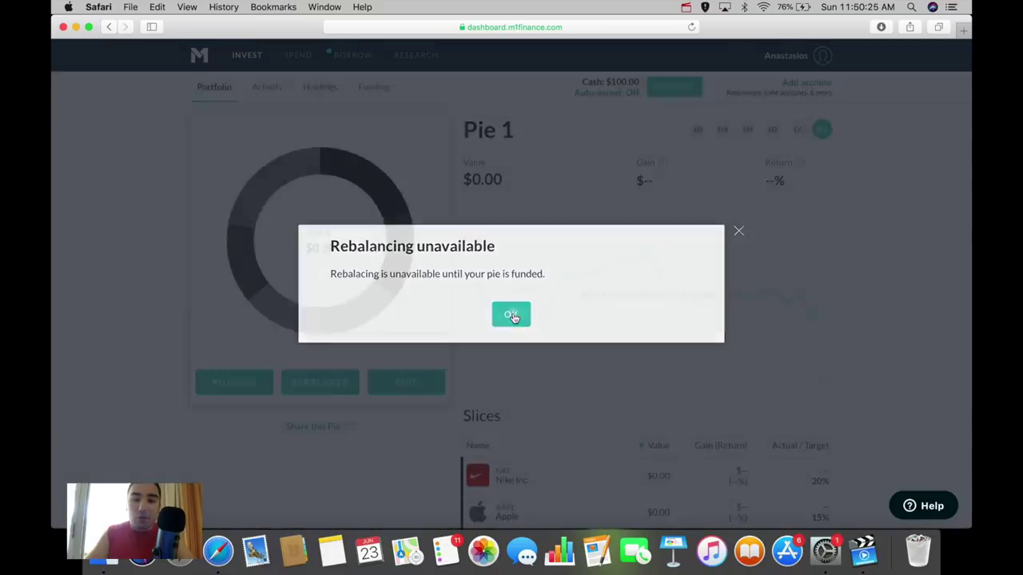
left_click(511, 314)
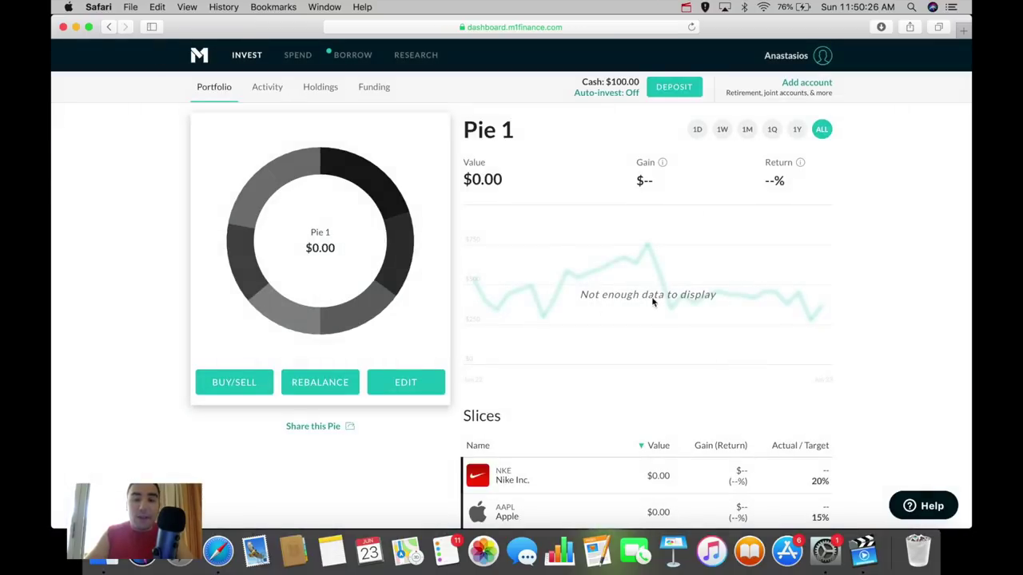
scroll(542, 312, "down", 3)
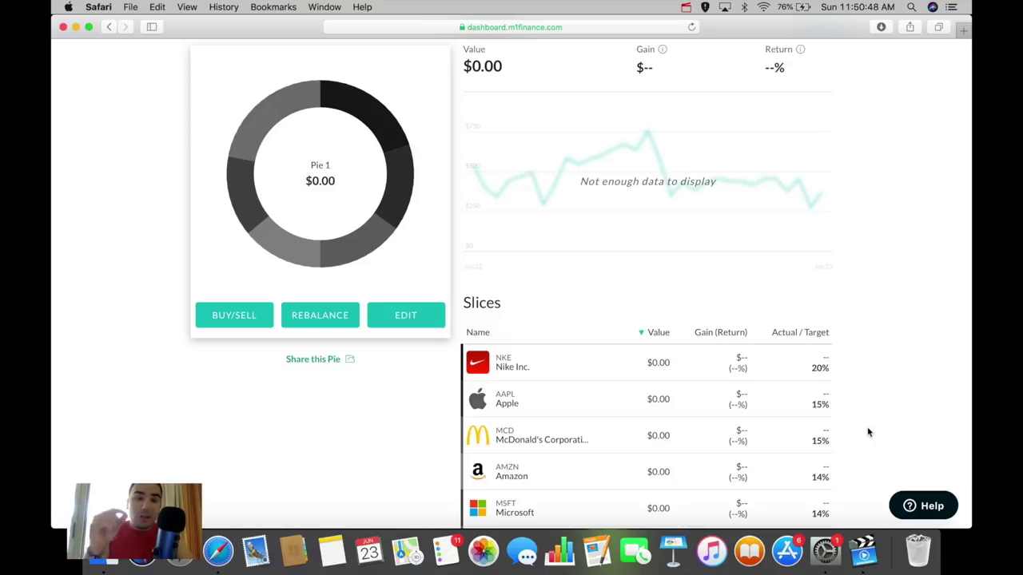
left_click(334, 323)
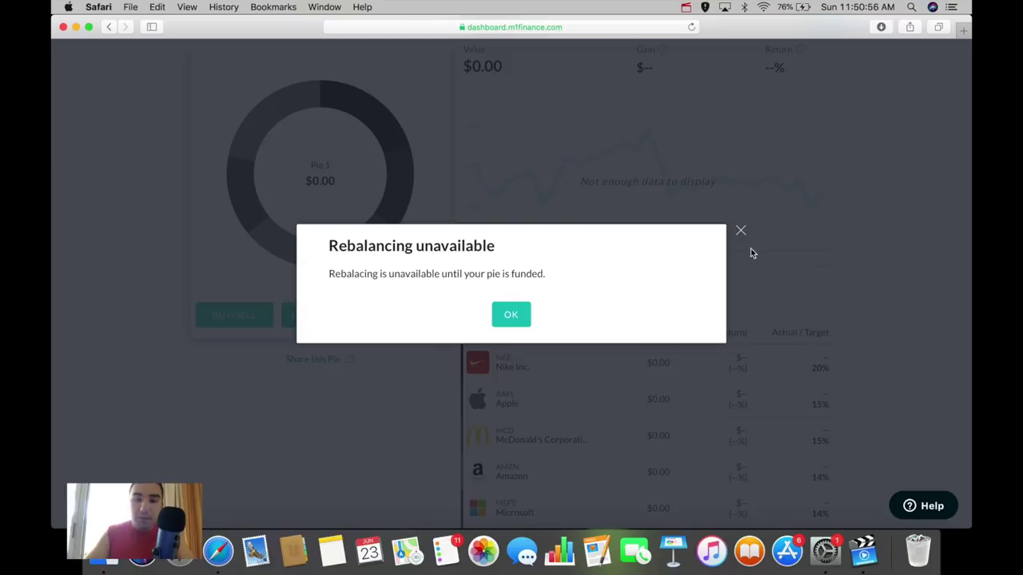
left_click(741, 230)
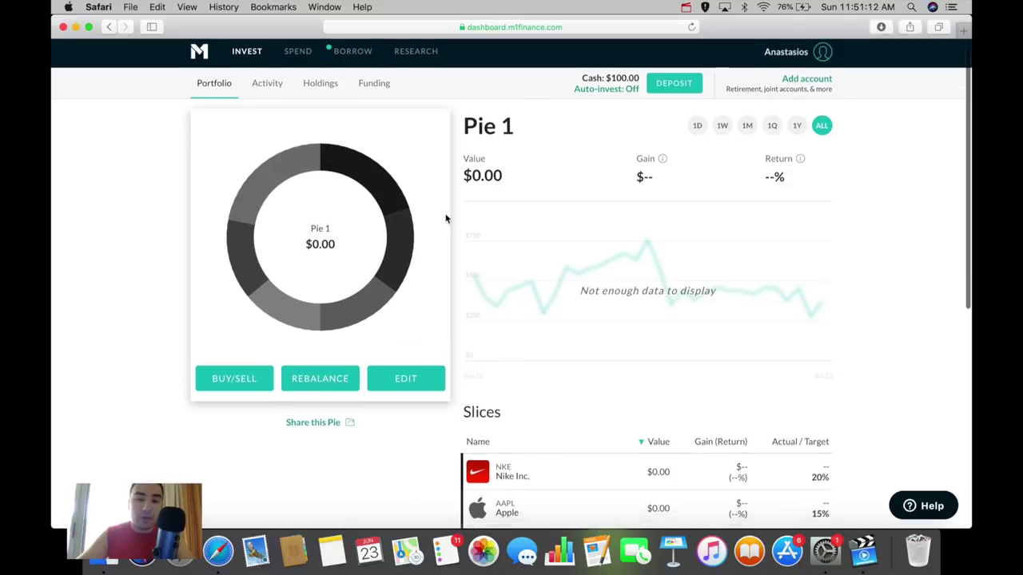
scroll(488, 231, "down", 3)
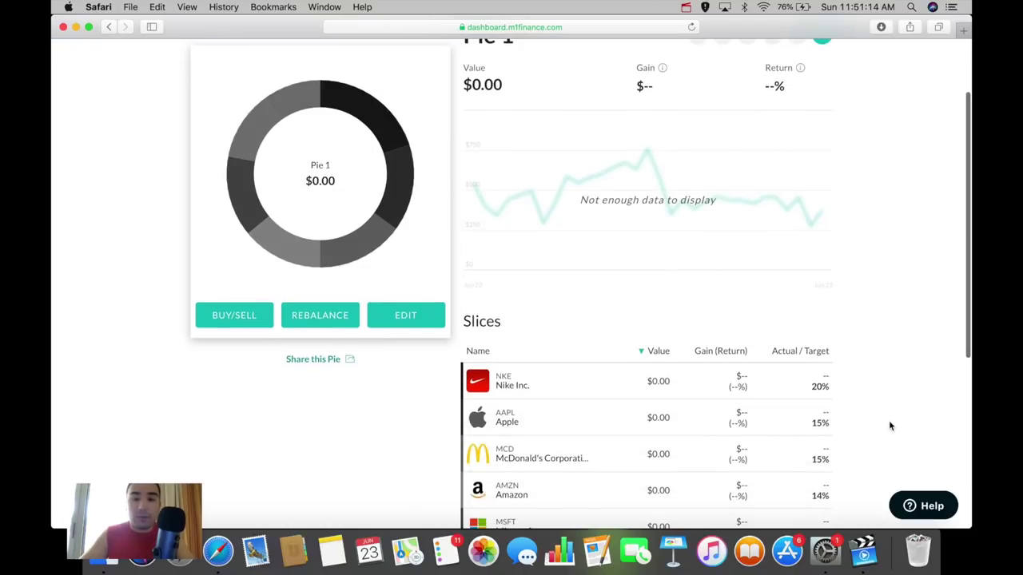
scroll(891, 426, "down", 3)
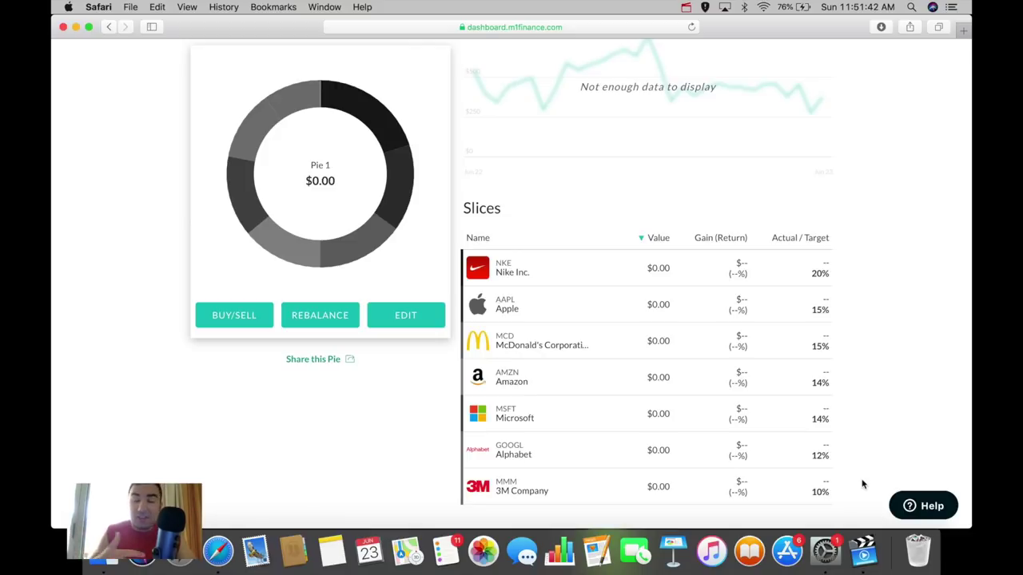
scroll(864, 440, "up", 3)
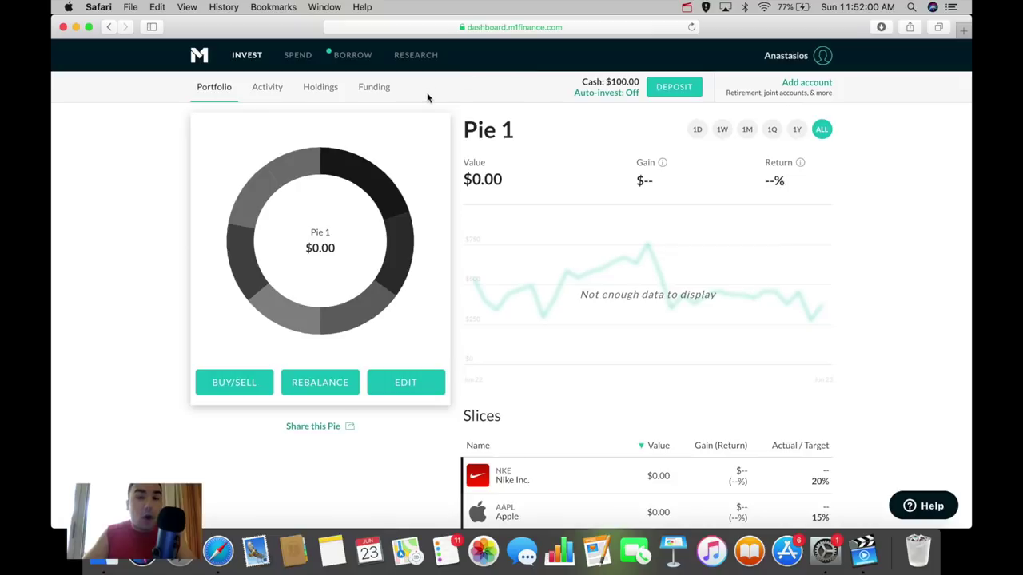
Step: Go to Research's Market News page showing SPY, DIA and QQQ with headlines
left_click(415, 54)
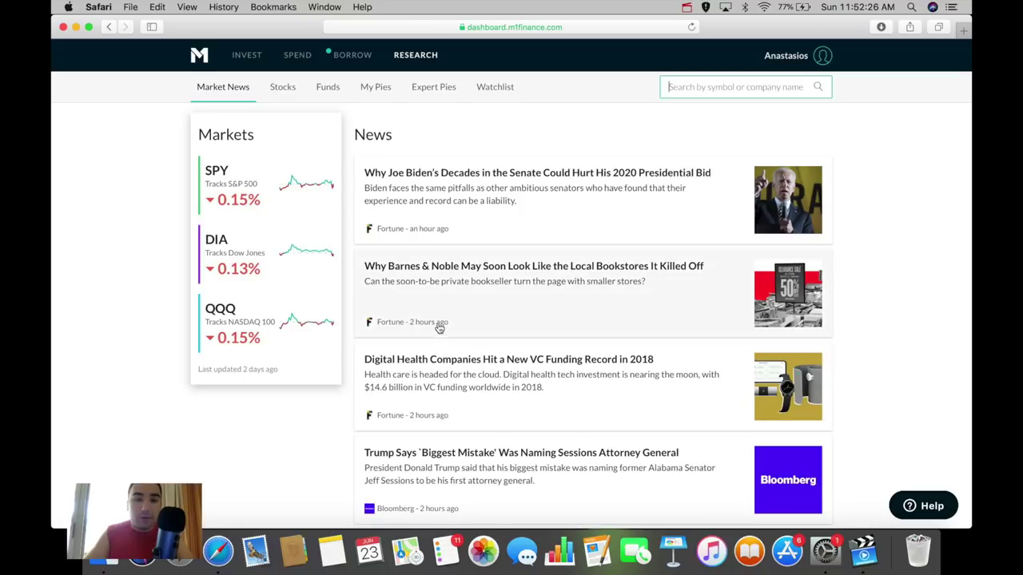
scroll(439, 327, "down", 5)
scroll(439, 328, "up", 10)
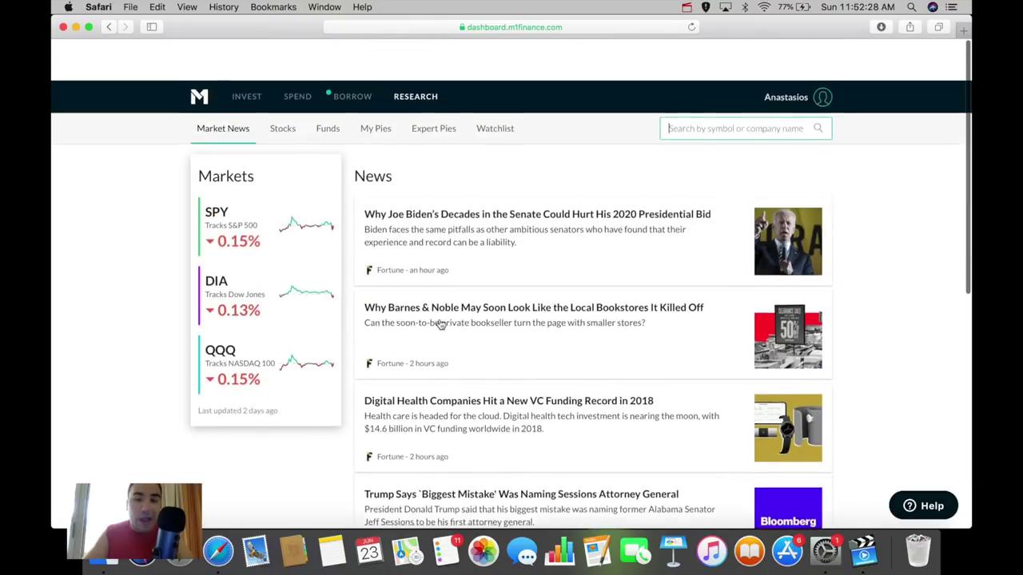
Step: Browse the Stocks research list, then move on to the Expert Pies categories
left_click(281, 88)
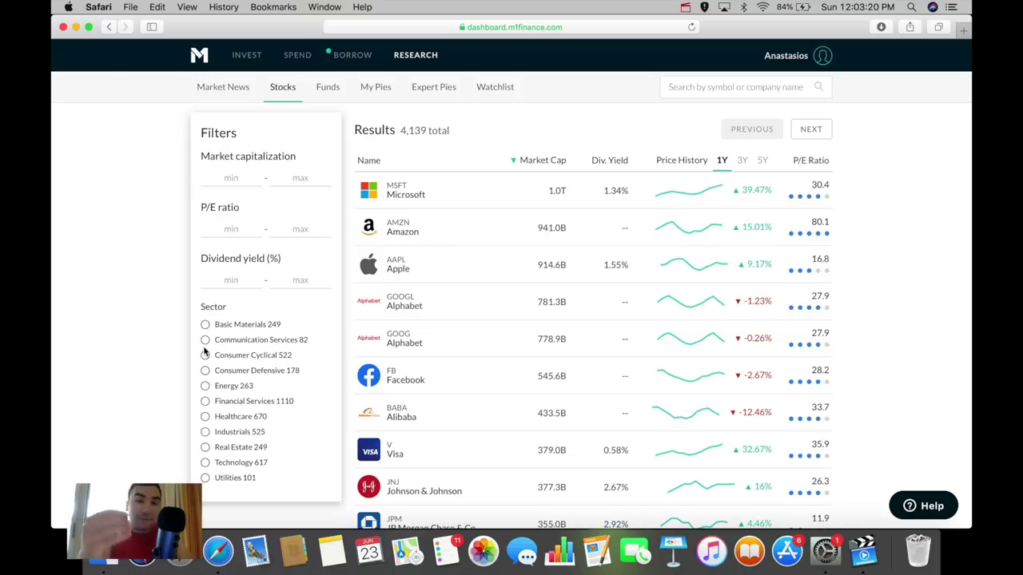
left_click(430, 89)
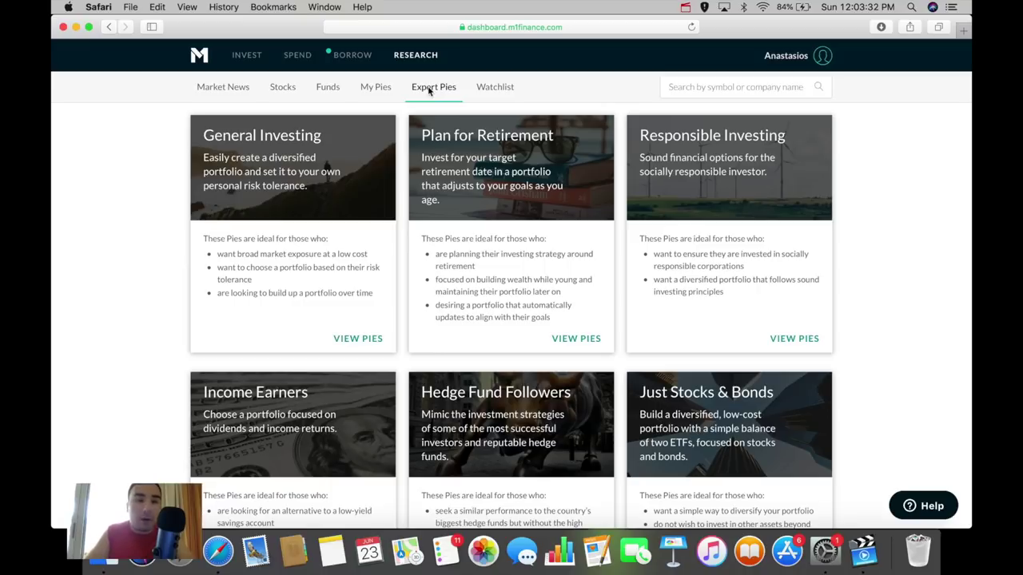
Step: Open the General Investing card to list Ultra Conservative through Ultra Aggressive pies
left_click(286, 206)
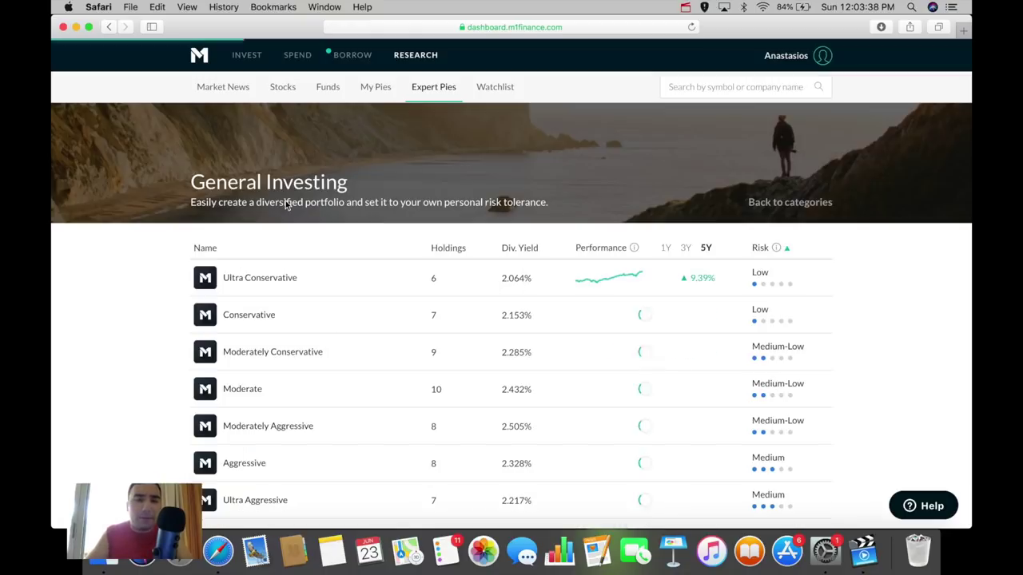
scroll(229, 285, "down", 1)
scroll(230, 284, "up", 1)
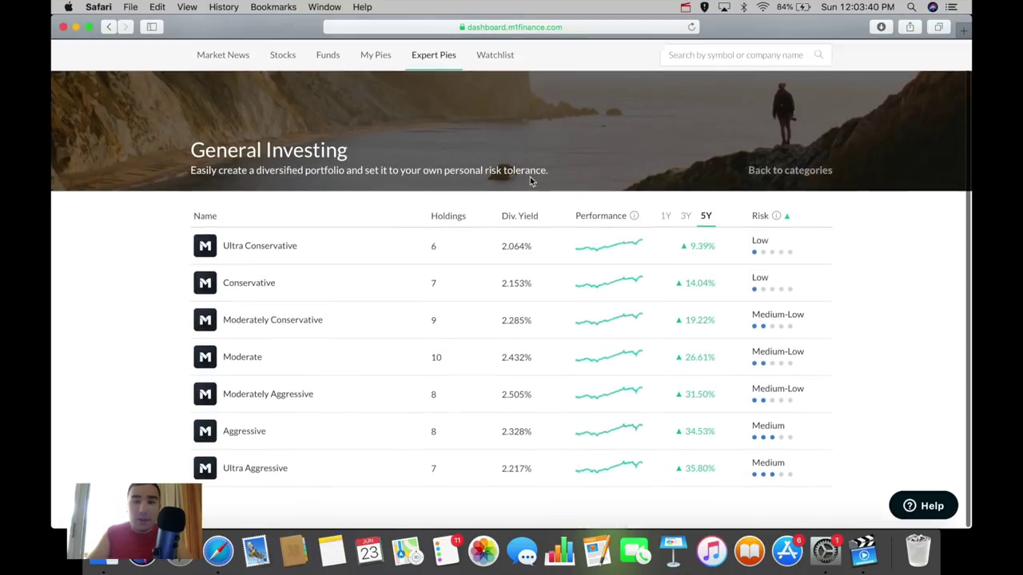
left_click(280, 250)
scroll(619, 390, "down", 5)
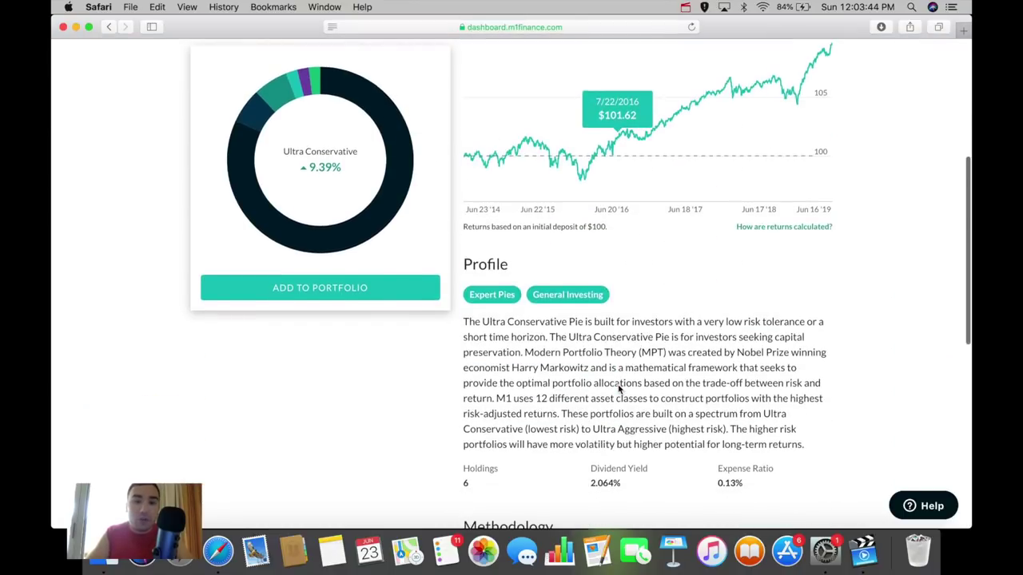
scroll(618, 389, "down", 10)
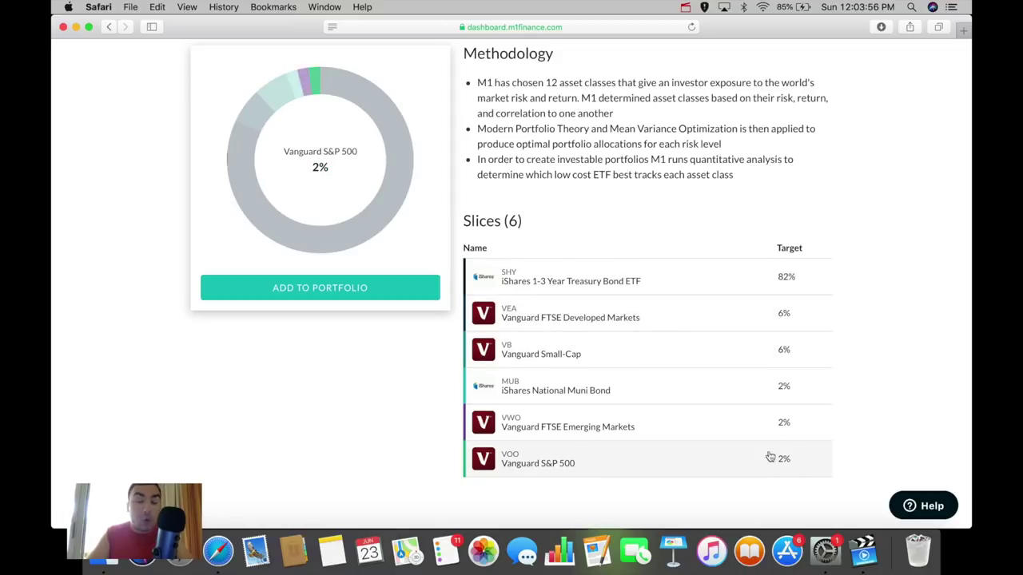
scroll(804, 222, "up", 5)
scroll(803, 222, "up", 5)
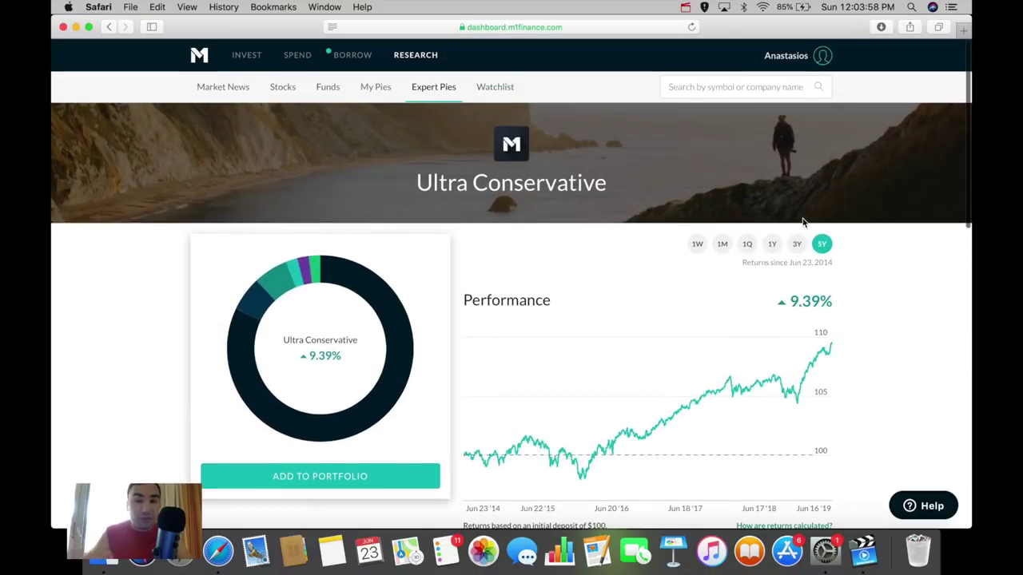
scroll(803, 222, "down", 2)
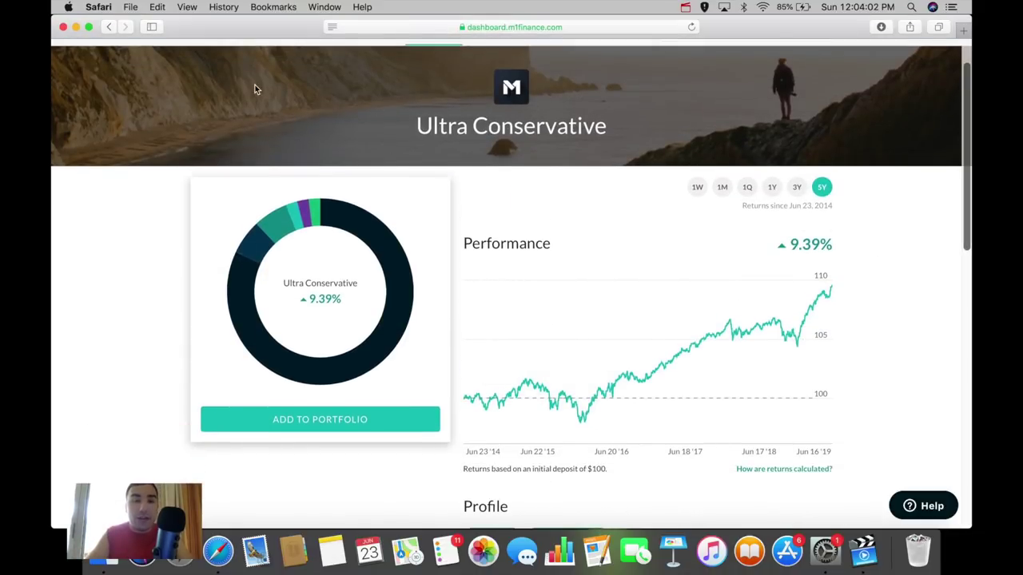
left_click(797, 187)
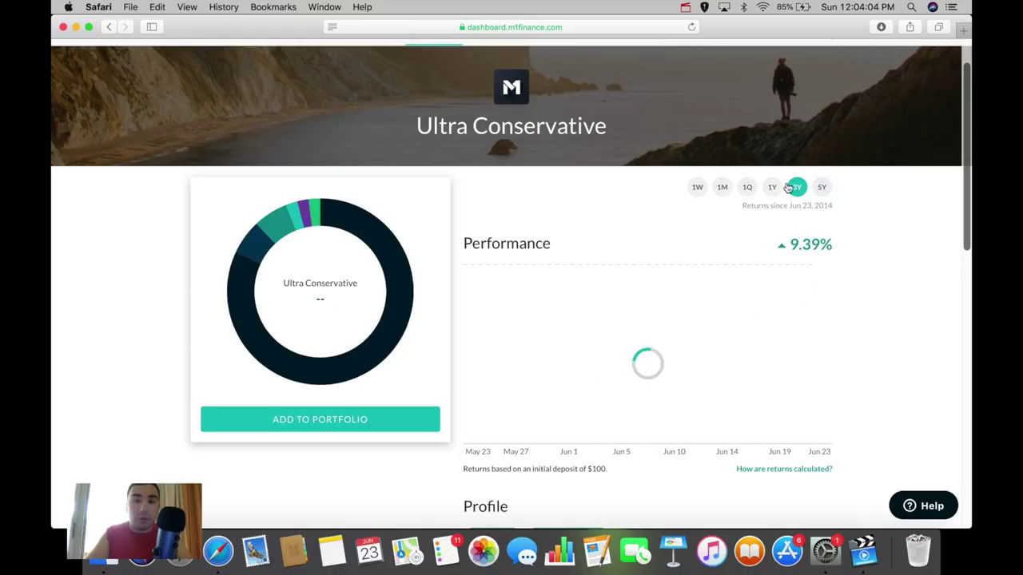
left_click(746, 187)
left_click(110, 27)
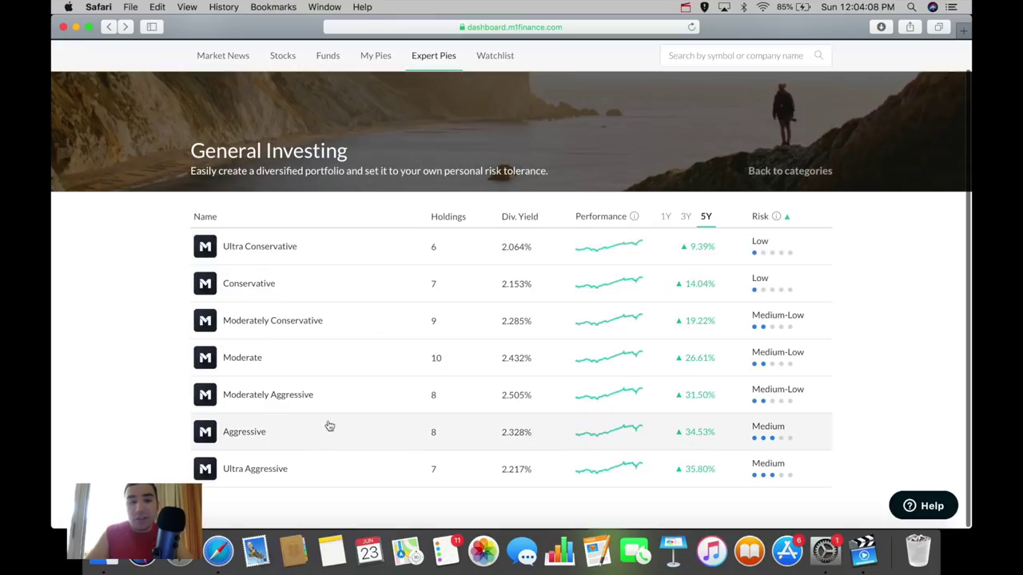
Step: Review Ultra Aggressive's seven Vanguard slices, then go back to the Expert Pies categories
left_click(286, 467)
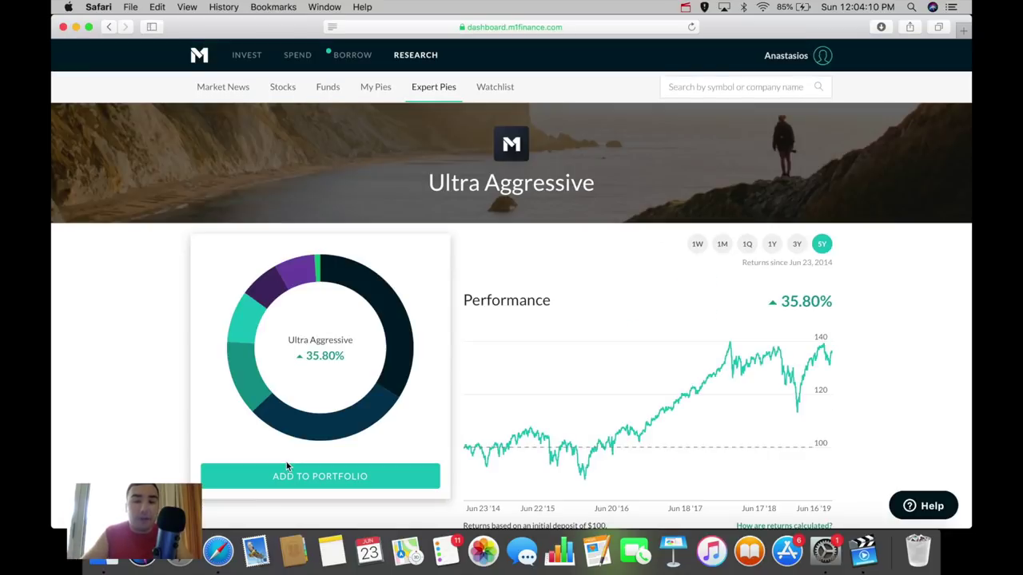
scroll(131, 355, "down", 2)
scroll(131, 354, "down", 5)
scroll(131, 354, "down", 5)
scroll(131, 355, "down", 5)
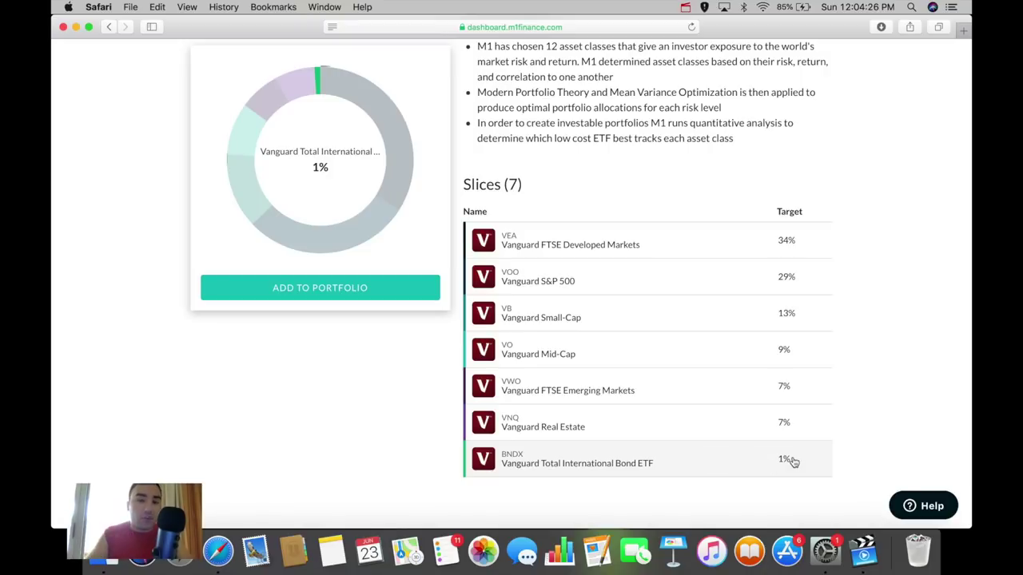
scroll(760, 461, "up", 5)
scroll(719, 447, "up", 10)
left_click(106, 28)
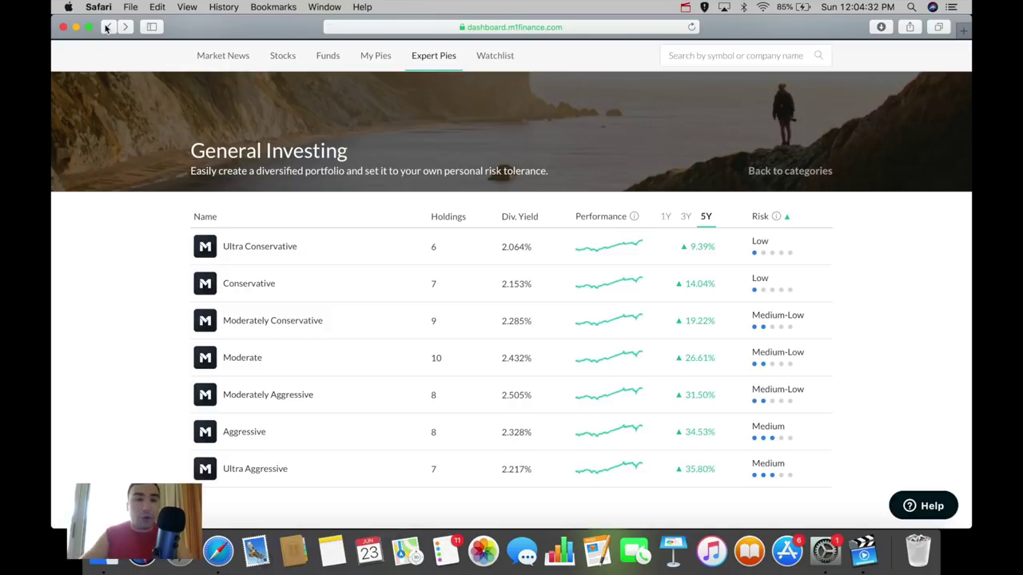
left_click(107, 28)
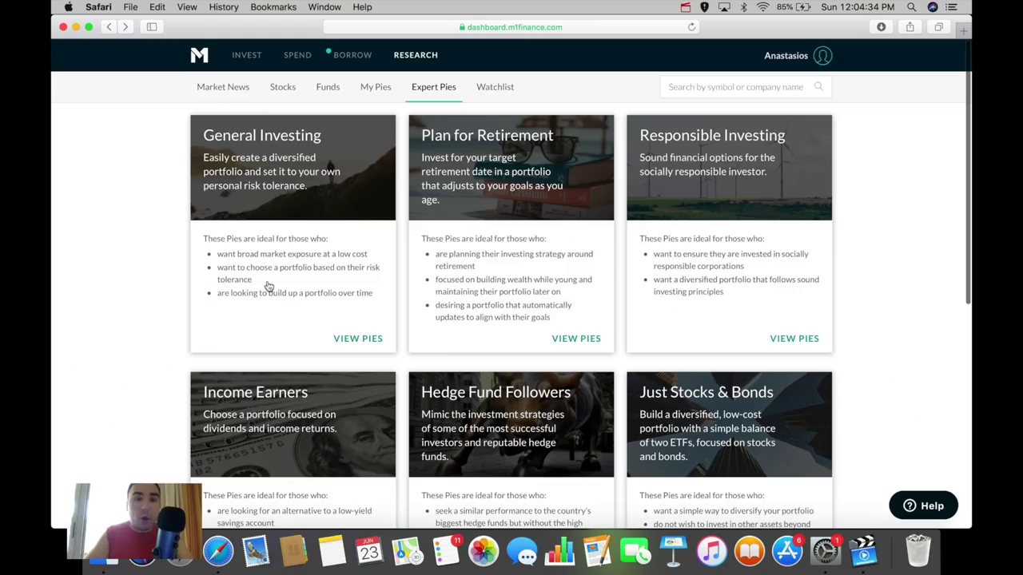
Step: Open the Plan for Retirement expert pies
scroll(267, 286, "down", 2)
scroll(269, 286, "down", 3)
scroll(268, 287, "up", 5)
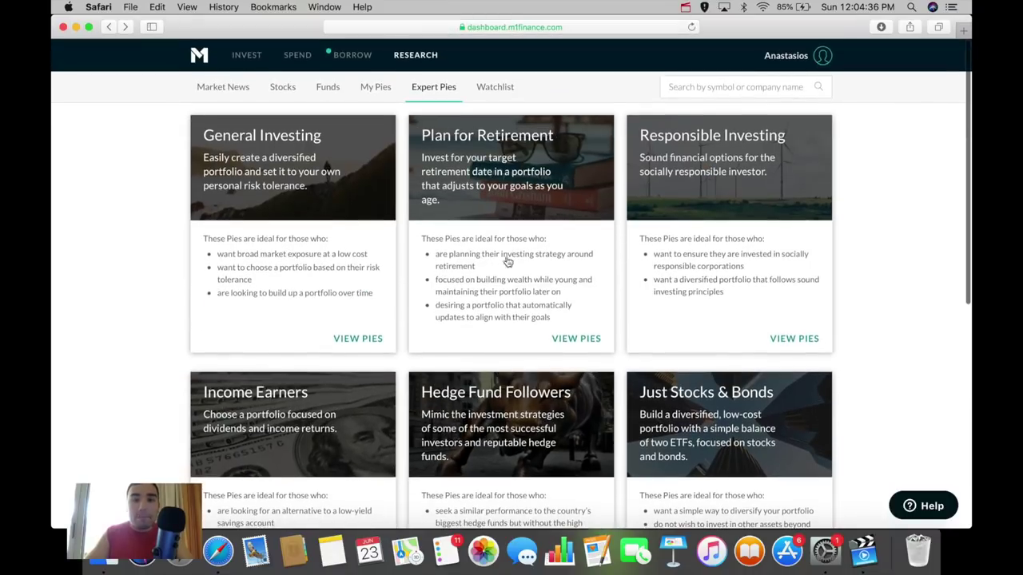
left_click(536, 202)
Step: Scroll through the 2020–2060 target-date pies and return to the Expert Pies categories
scroll(511, 204, "down", 2)
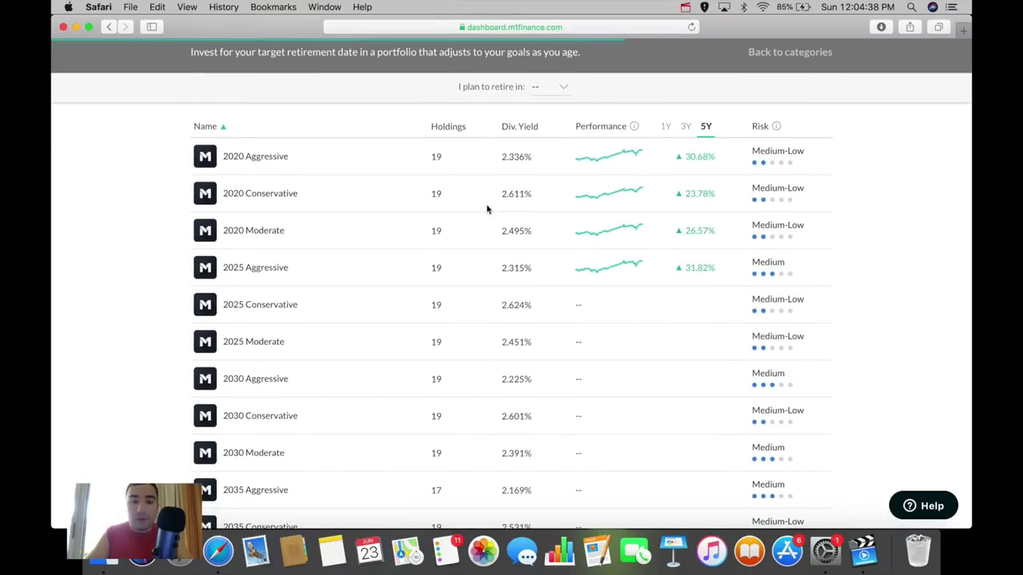
scroll(308, 373, "down", 5)
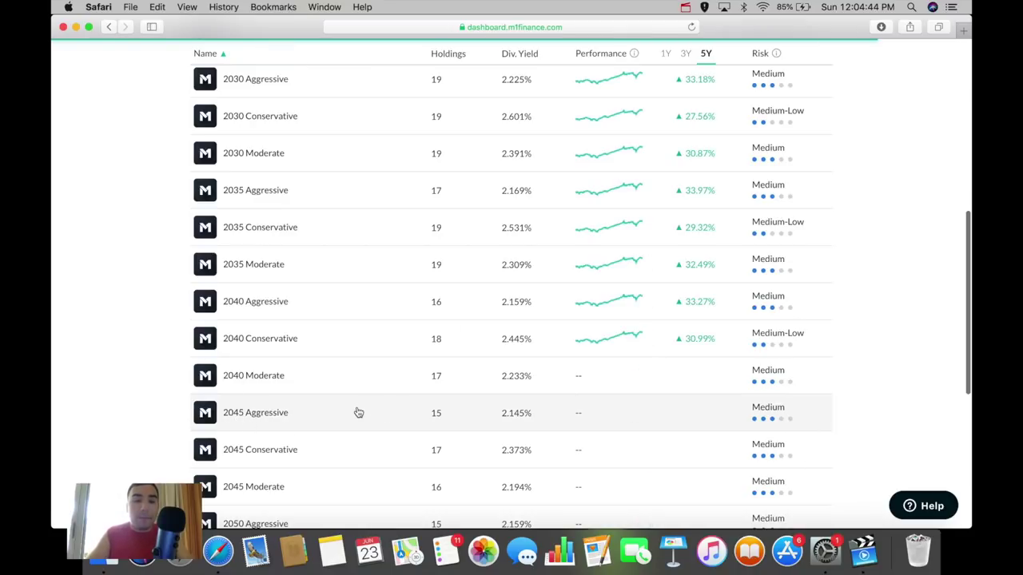
scroll(384, 408, "down", 3)
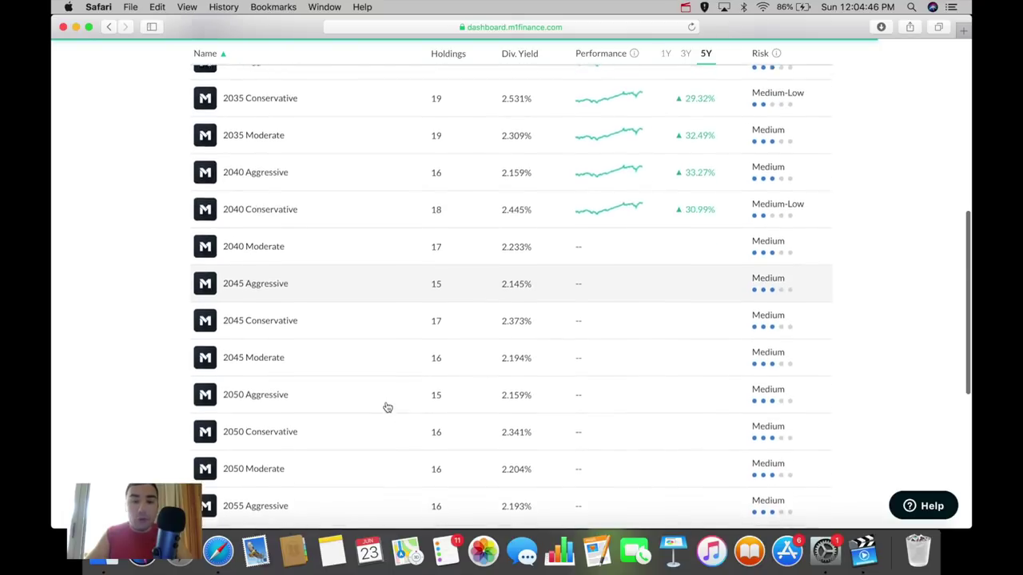
scroll(385, 400, "down", 5)
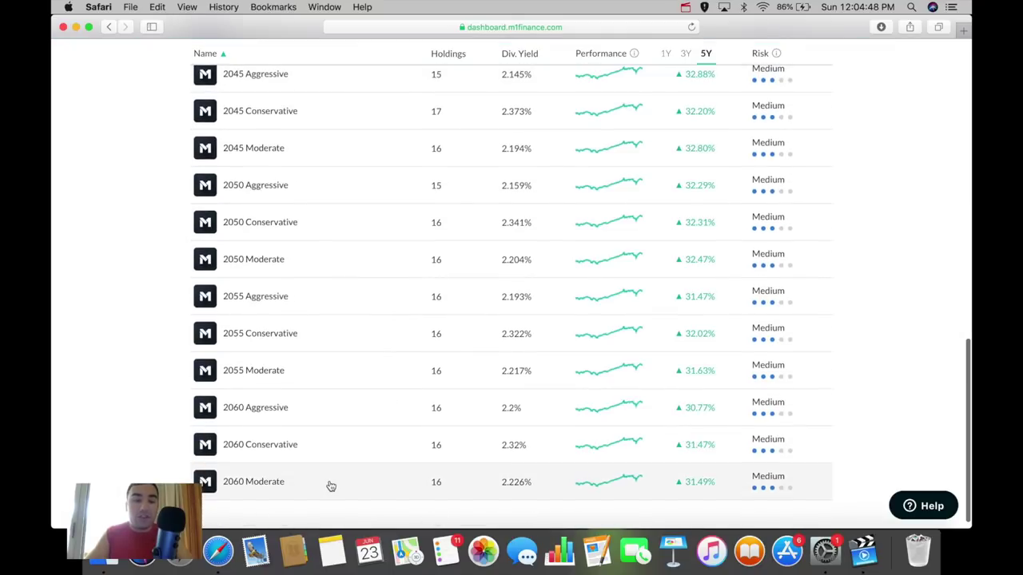
scroll(311, 233, "up", 2)
scroll(311, 233, "up", 4)
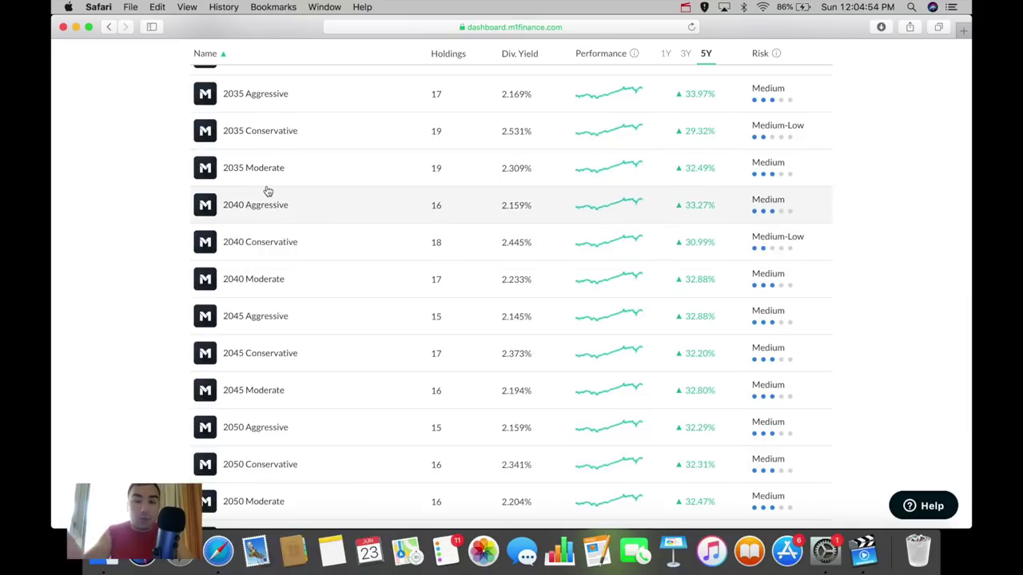
scroll(268, 191, "up", 10)
scroll(268, 190, "down", 3)
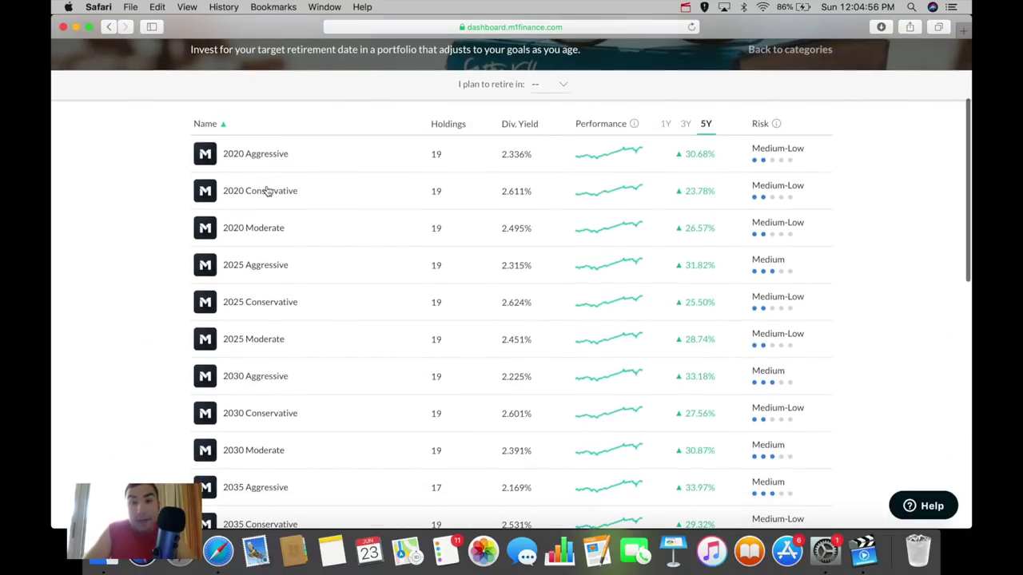
left_click(110, 30)
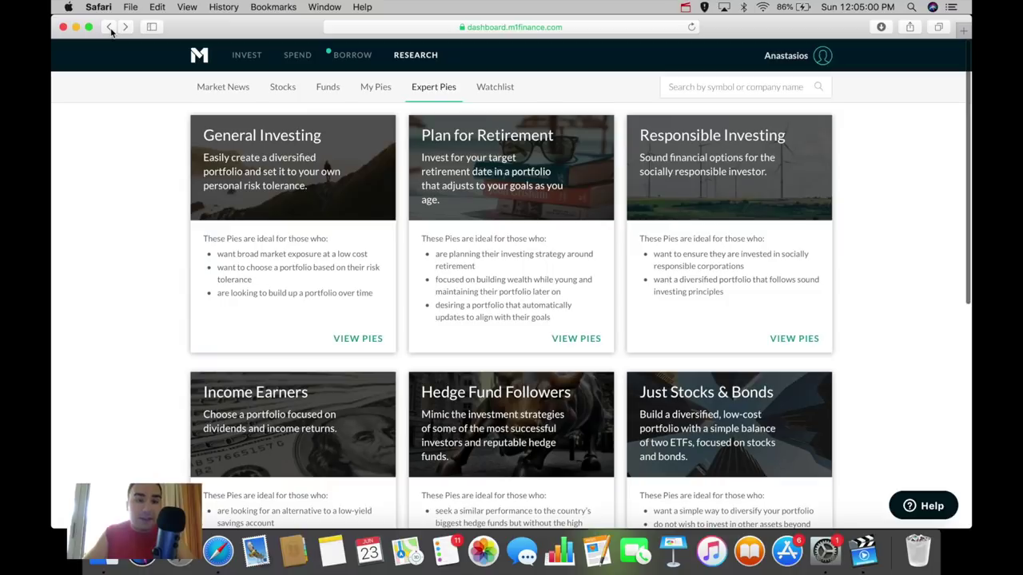
Step: Open the Hedge Fund Followers pies and select the Berkshire Hathaway pie
scroll(120, 304, "down", 3)
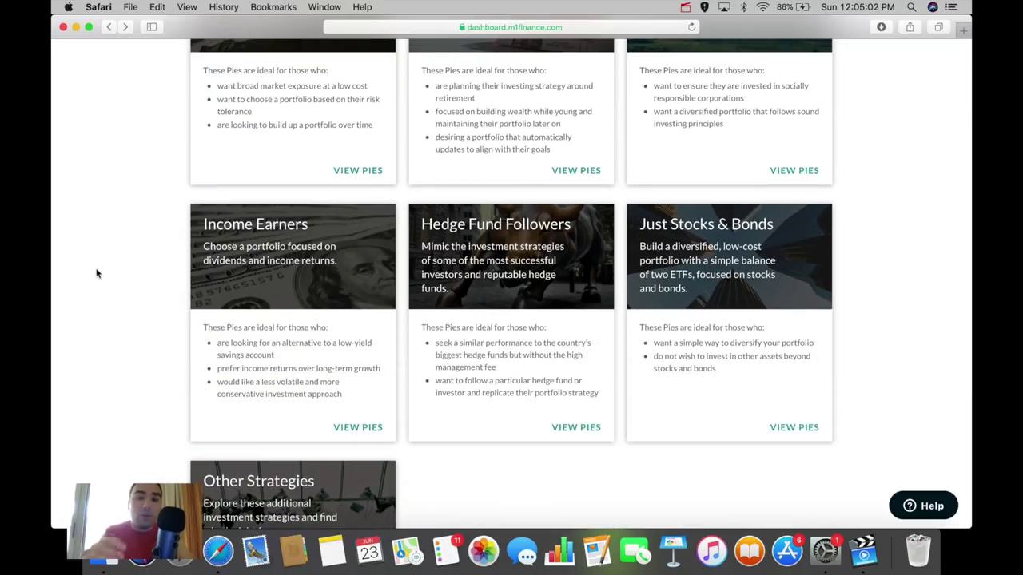
left_click(498, 322)
scroll(498, 322, "down", 2)
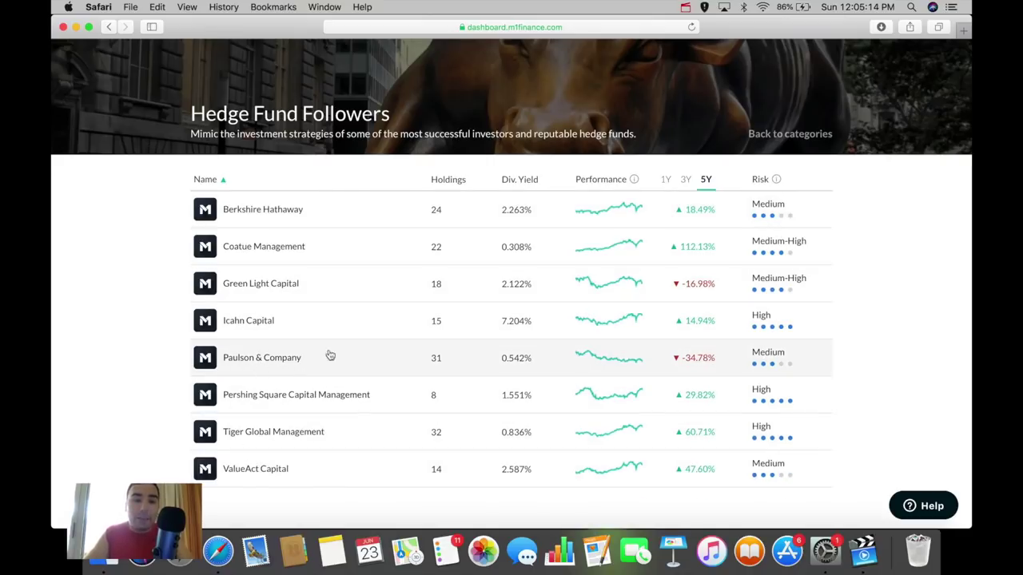
left_click(365, 214)
Step: Scroll through Berkshire Hathaway's 24 slices and weights, then return to the Hedge Fund Followers list
scroll(821, 328, "down", 5)
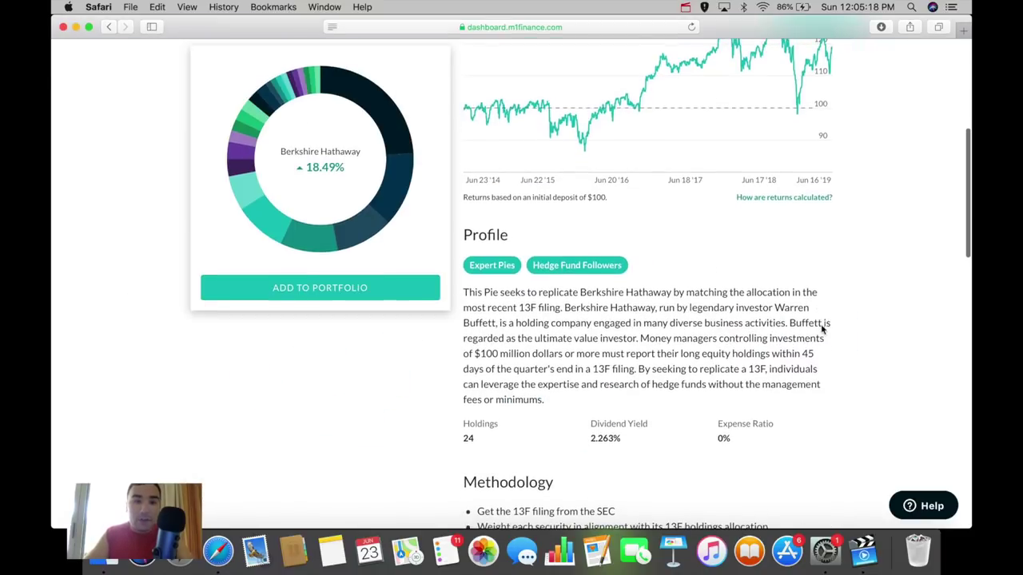
scroll(879, 336, "down", 5)
scroll(901, 347, "down", 5)
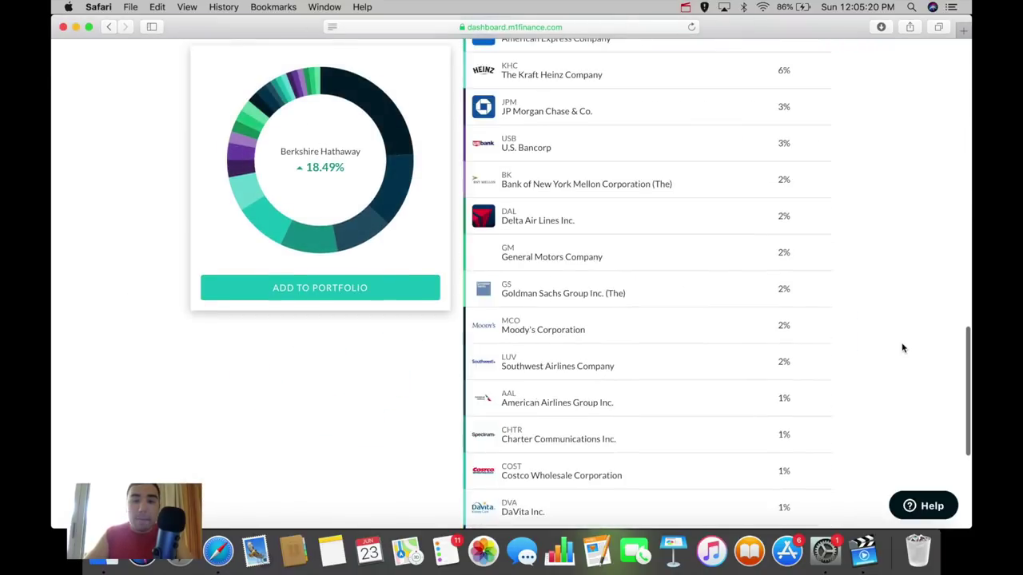
scroll(902, 347, "up", 5)
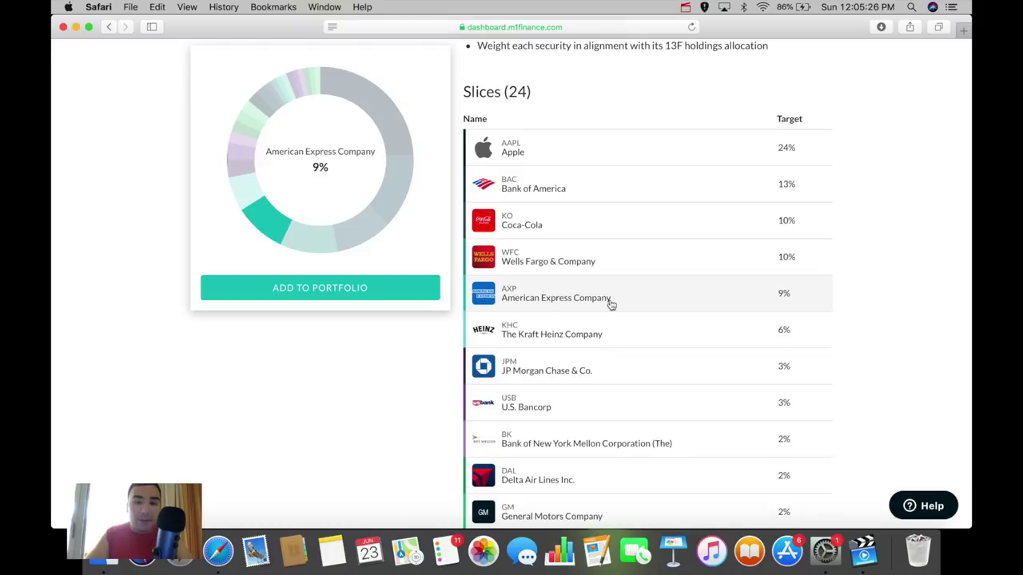
scroll(638, 326, "down", 3)
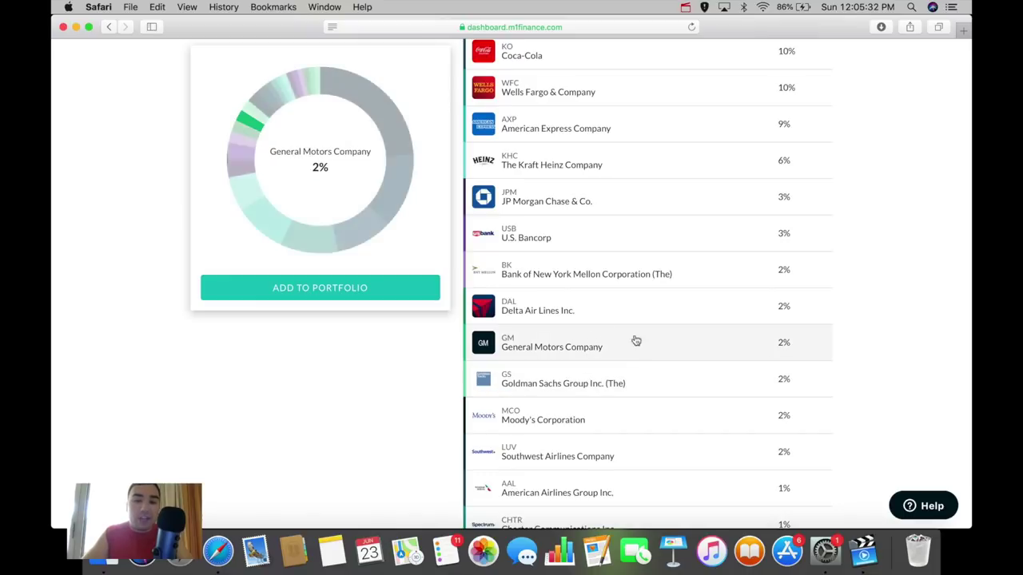
scroll(627, 246, "down", 5)
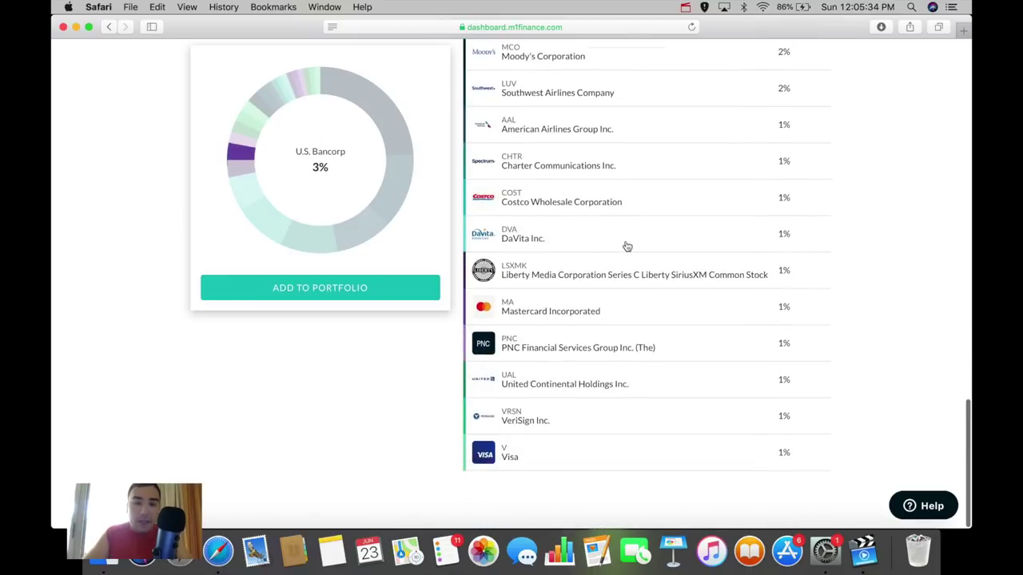
scroll(626, 246, "up", 2)
scroll(856, 114, "up", 5)
scroll(715, 285, "up", 5)
scroll(717, 284, "up", 5)
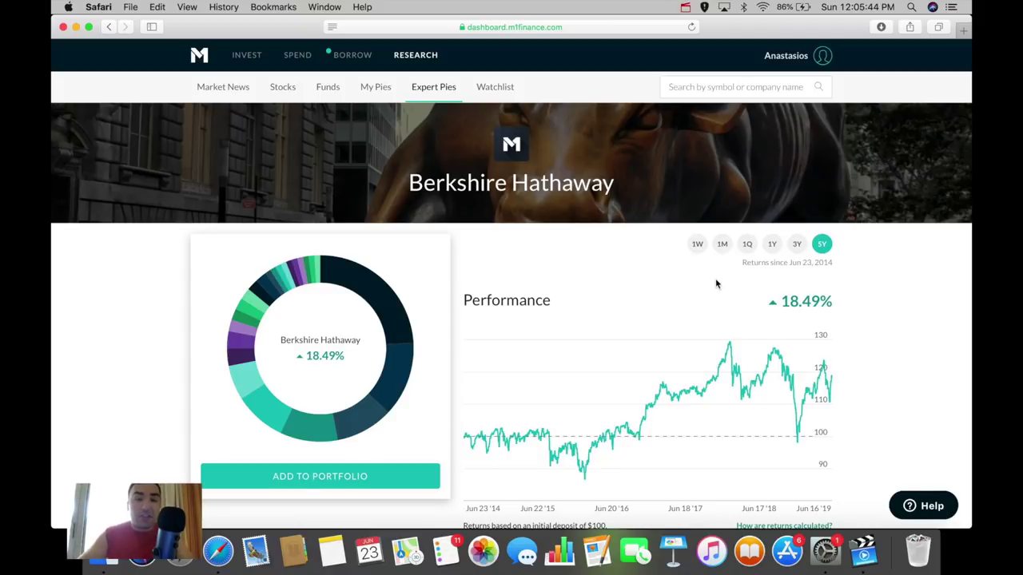
left_click(109, 27)
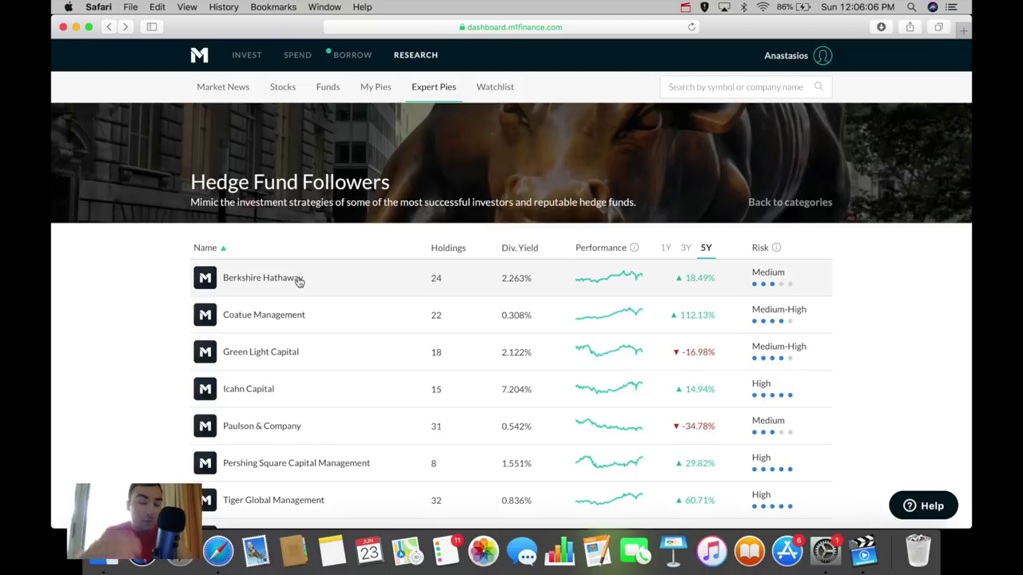
Step: Go back to the Expert Pies categories, scroll through them, then switch to Market News
scroll(299, 281, "down", 2)
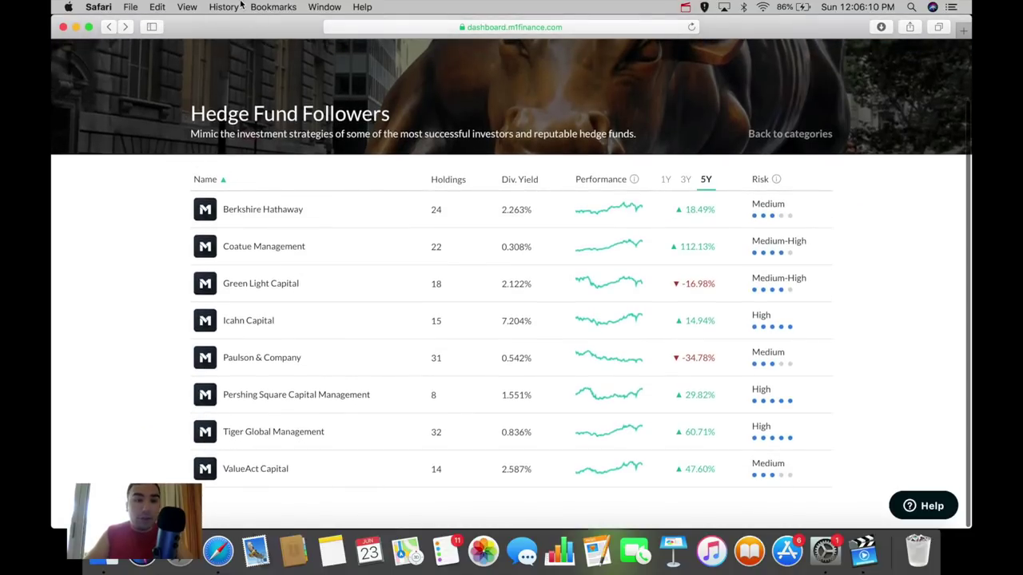
left_click(110, 28)
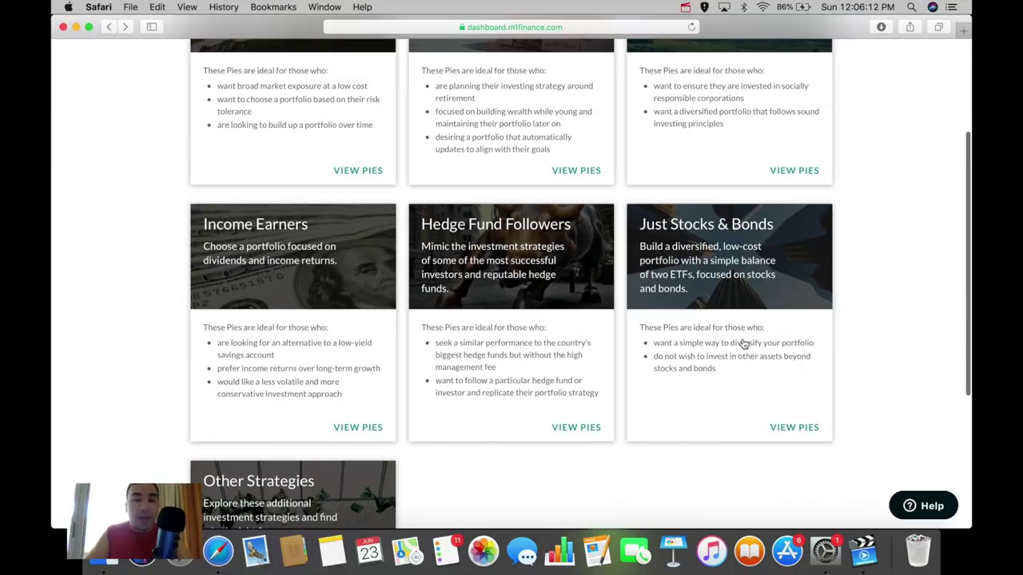
scroll(310, 229, "up", 3)
scroll(310, 228, "up", 2)
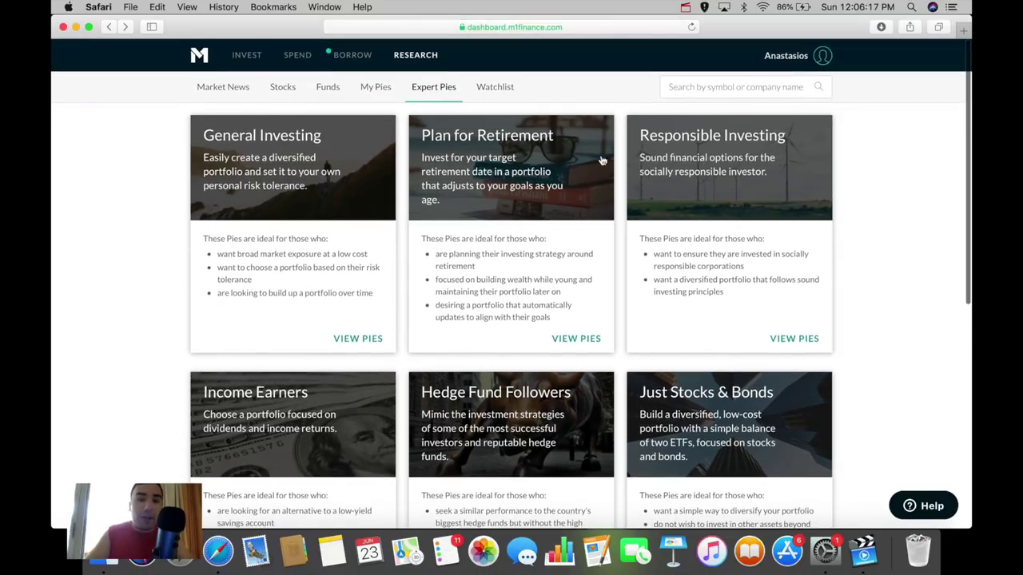
scroll(703, 206, "down", 4)
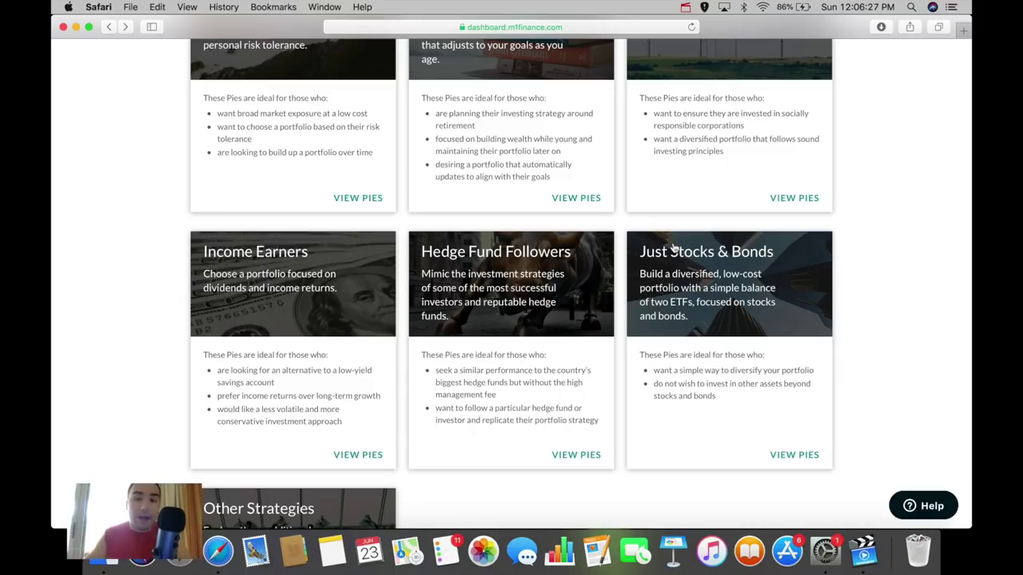
scroll(674, 248, "up", 3)
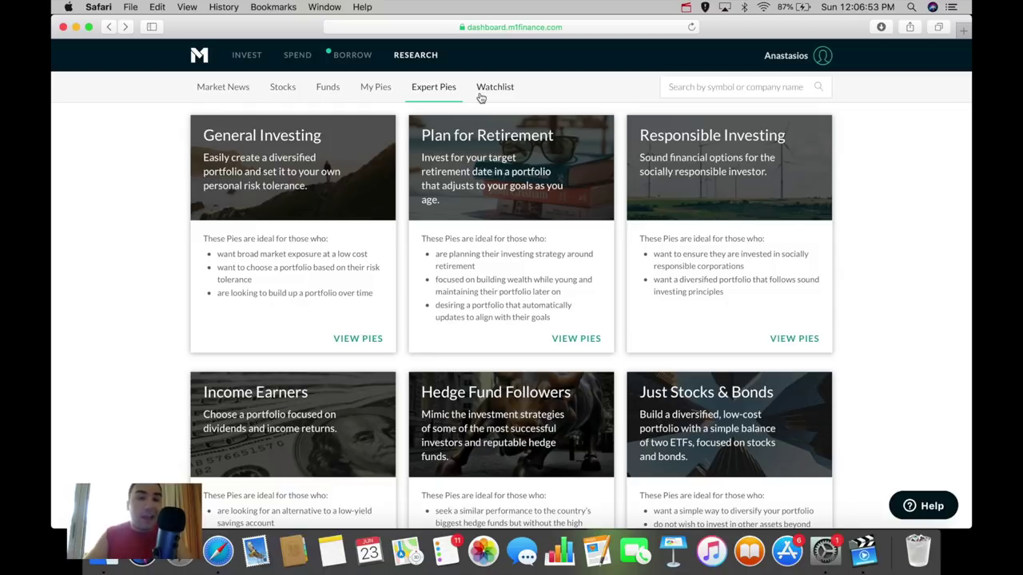
left_click(211, 94)
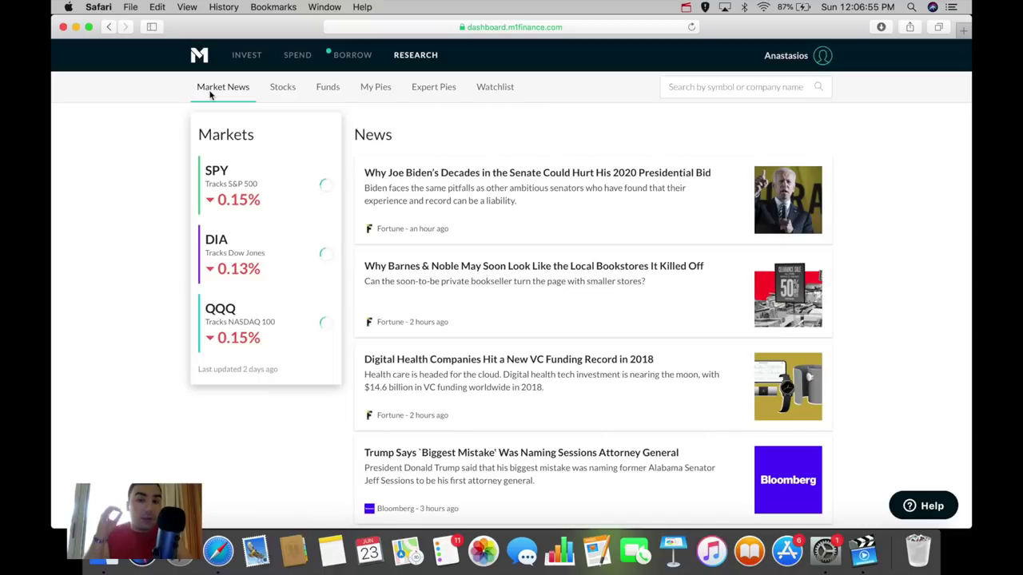